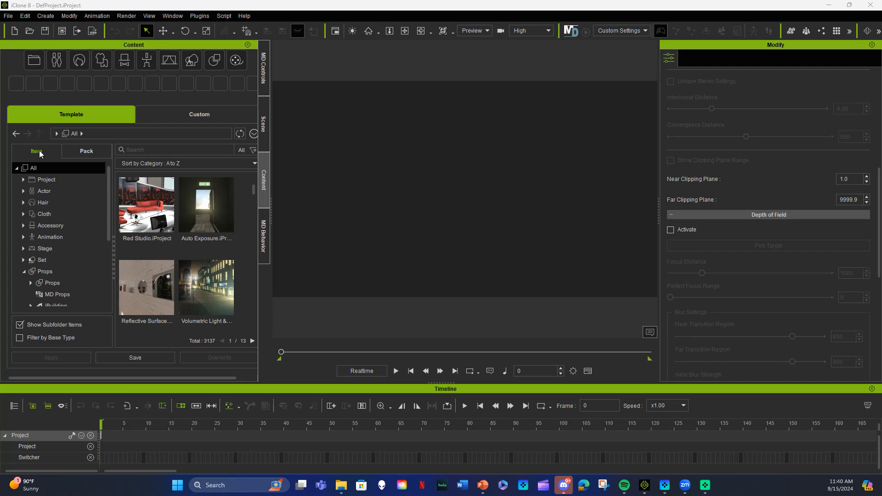
# Search the template items for "plane" and place the Plane_Square prop in the scene.
pyautogui.click(137, 150)
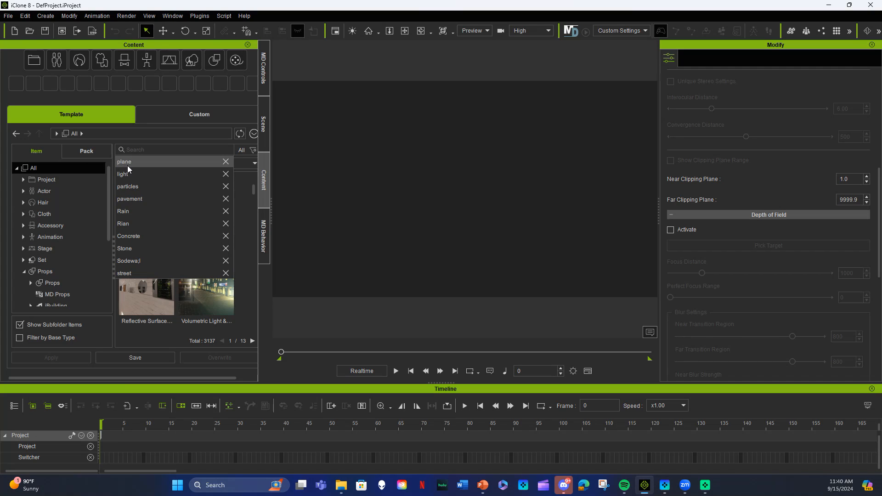
pyautogui.click(127, 162)
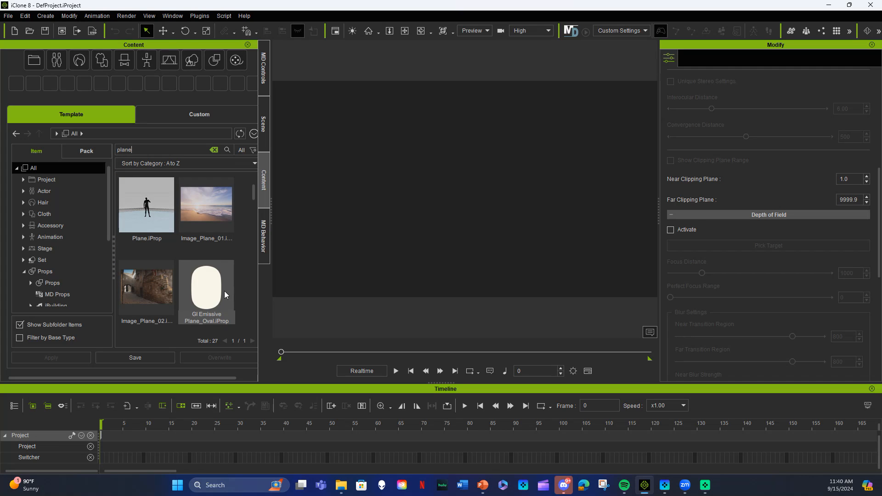
pyautogui.scroll(-3, 224, 291)
pyautogui.scroll(-3, 221, 278)
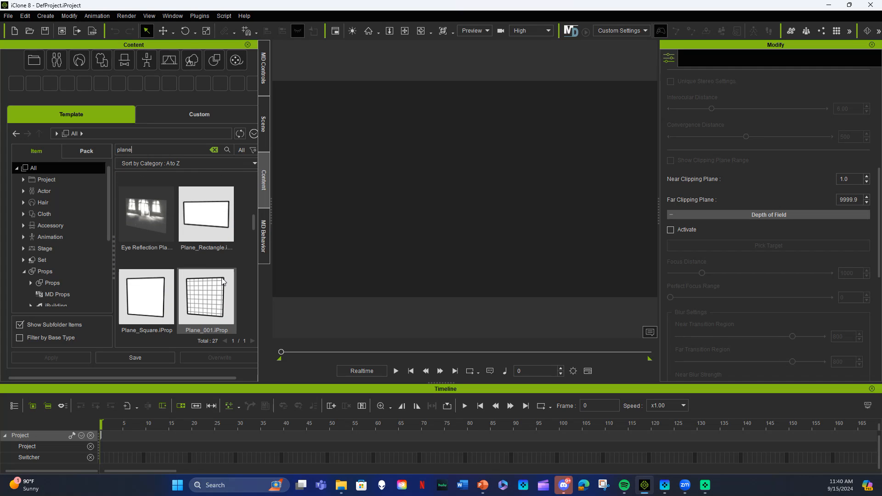
pyautogui.scroll(-1, 223, 282)
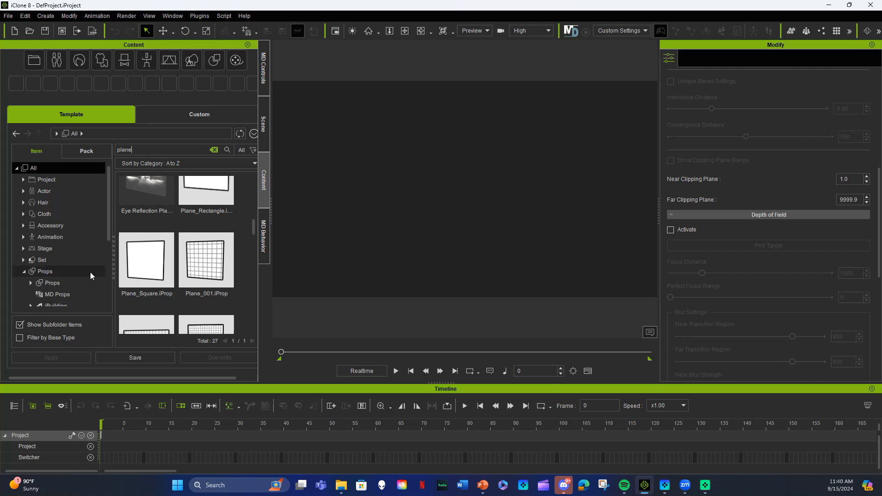
pyautogui.click(153, 275)
pyautogui.moveTo(153, 275); pyautogui.dragTo(394, 303)
pyautogui.moveTo(154, 273); pyautogui.dragTo(404, 267)
pyautogui.moveTo(377, 310); pyautogui.dragTo(377, 309)
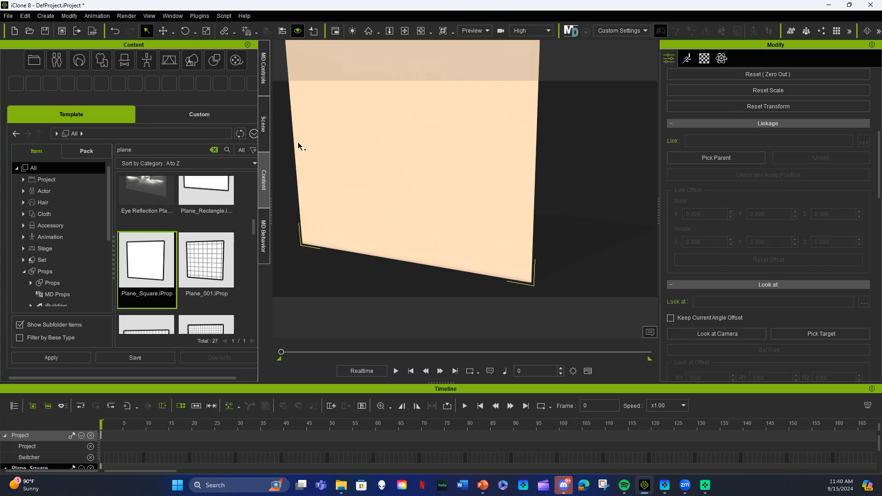
# Rotate the square plane until it lies flat as a ground surface.
pyautogui.click(184, 30)
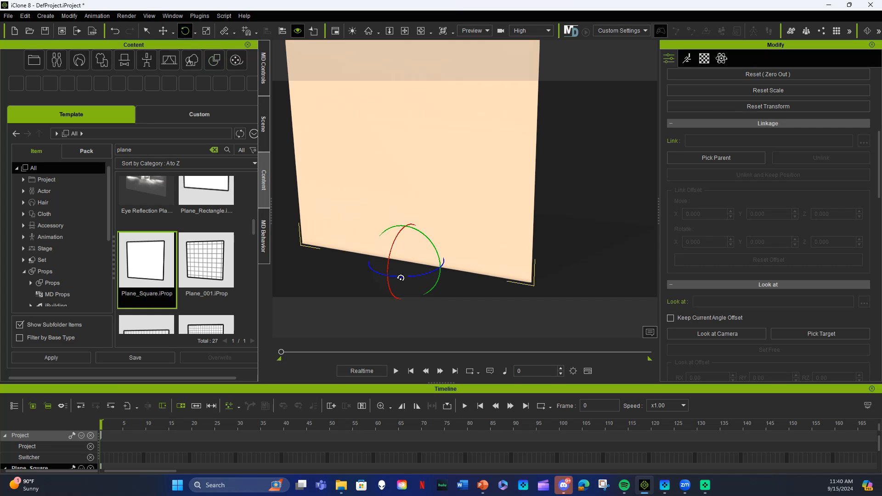
pyautogui.moveTo(386, 265); pyautogui.dragTo(412, 229)
pyautogui.moveTo(382, 275); pyautogui.dragTo(394, 276)
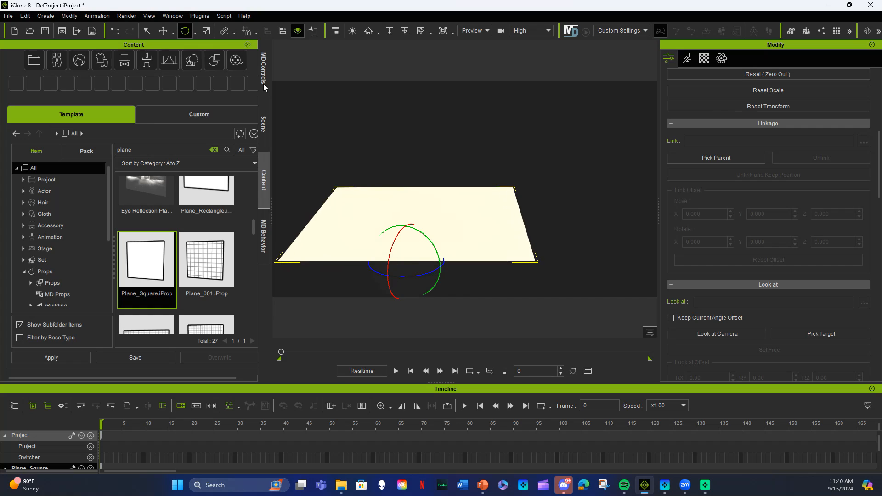
# Scale up the flat plane to span the view and move it closer to the lower edge of the frame.
pyautogui.click(208, 33)
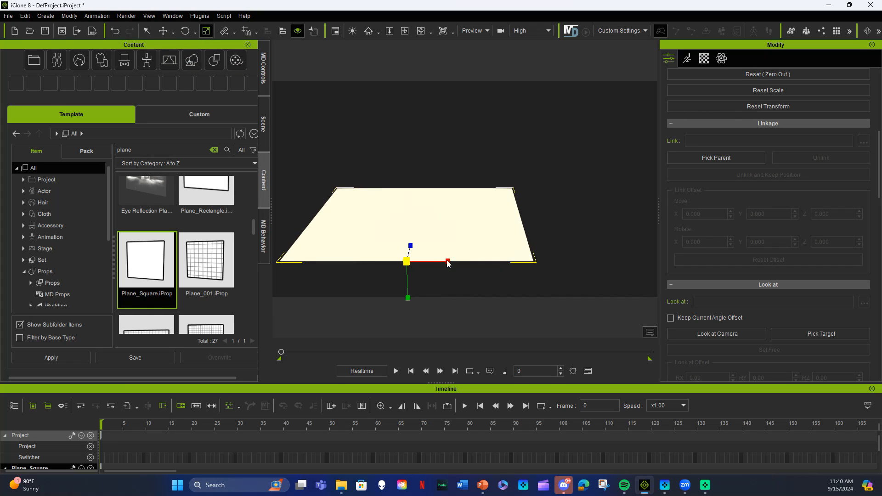
pyautogui.moveTo(448, 264); pyautogui.dragTo(677, 109)
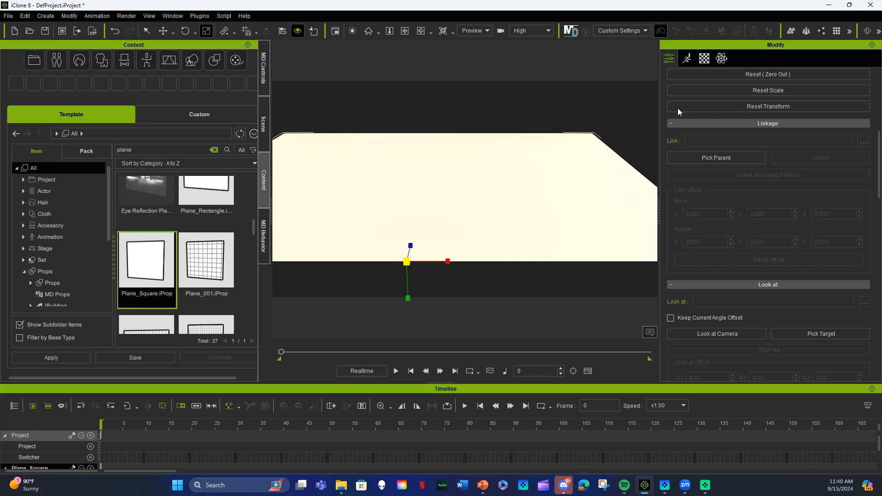
pyautogui.click(162, 33)
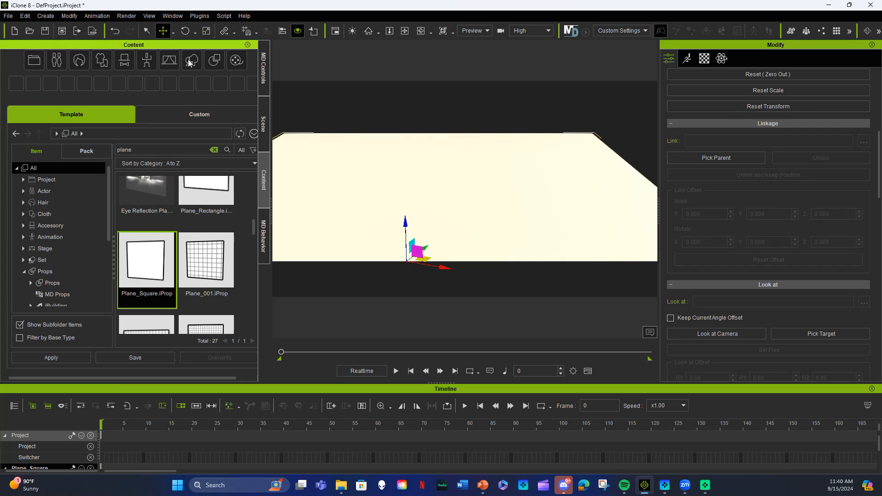
pyautogui.moveTo(427, 255); pyautogui.dragTo(437, 295)
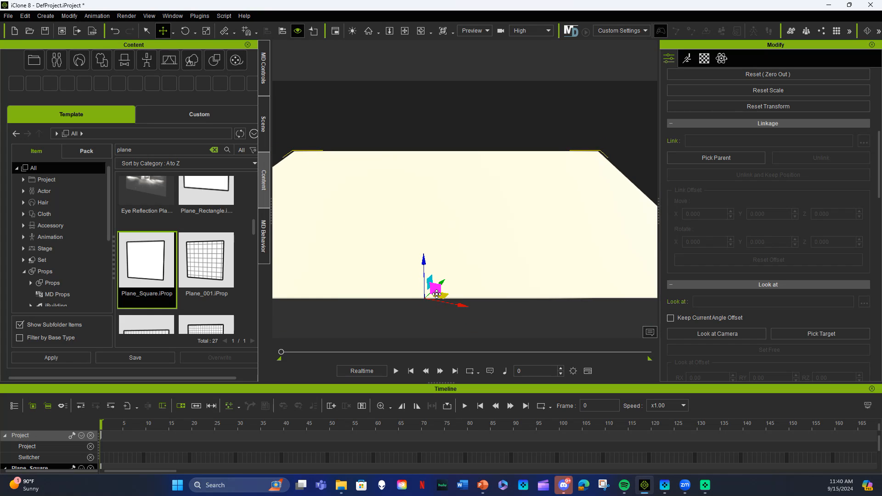
# Clear the plane search and look through the Scenes & Effects pack in the Set category for ground content.
pyautogui.click(214, 151)
pyautogui.click(80, 147)
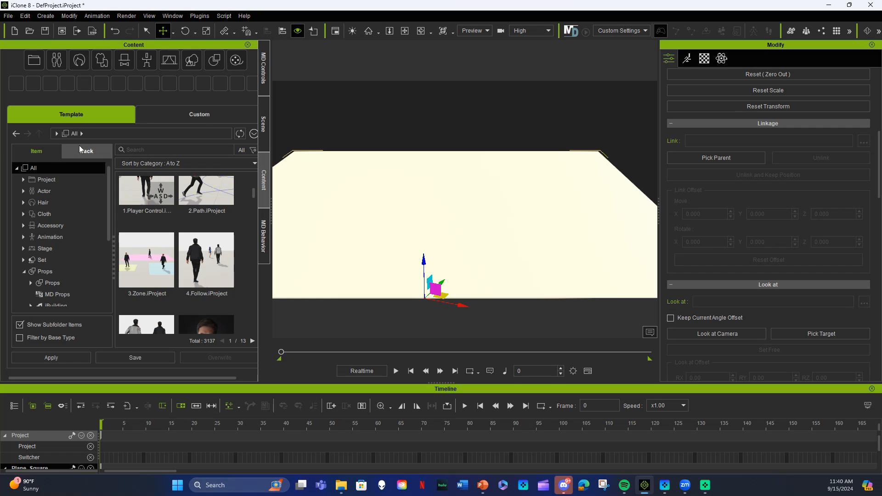
pyautogui.click(43, 260)
pyautogui.doubleClick(145, 243)
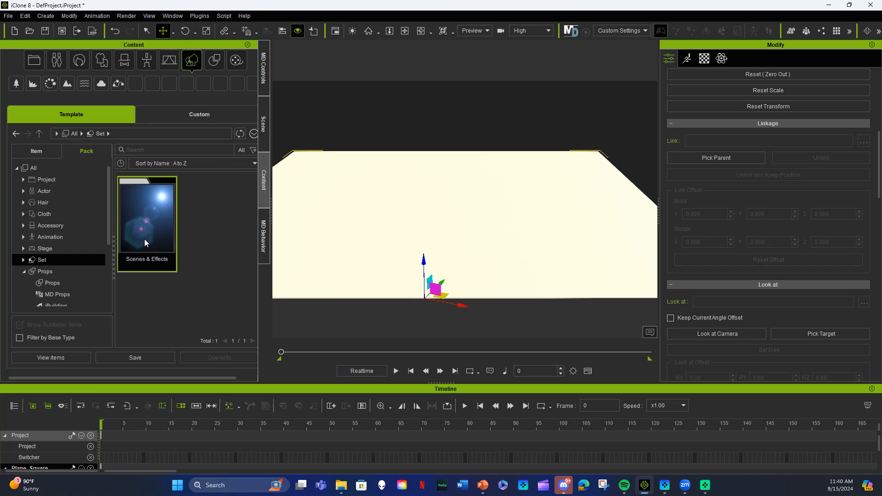
pyautogui.scroll(-5, 229, 239)
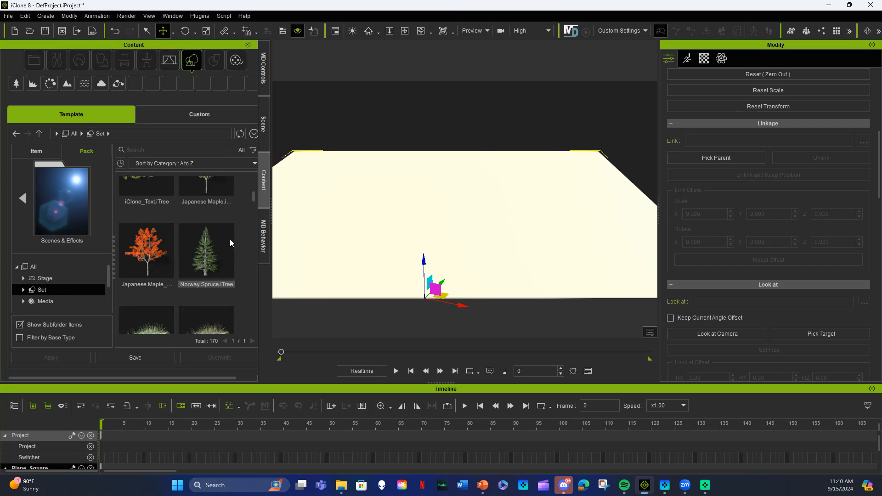
pyautogui.scroll(-3, 226, 228)
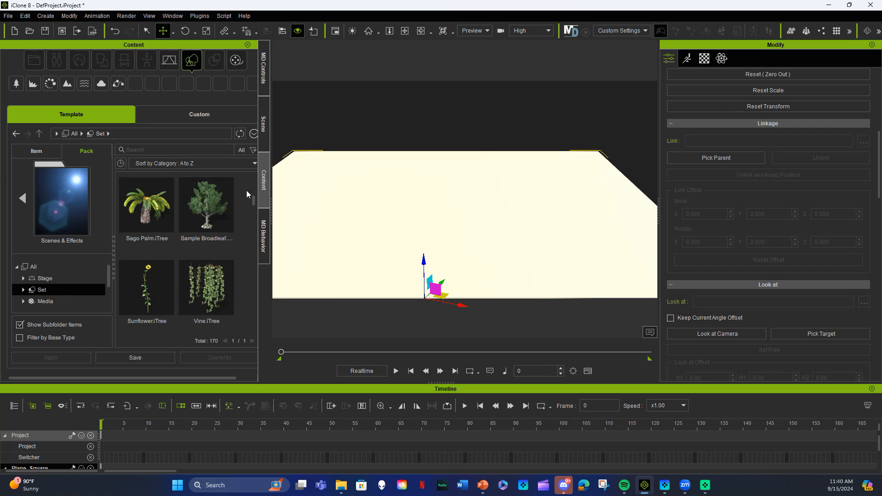
pyautogui.moveTo(253, 200); pyautogui.dragTo(253, 220)
# Search for "pavement" in the Scenes & Effects pack and among the Set category's items, clearing each search.
pyautogui.click(152, 153)
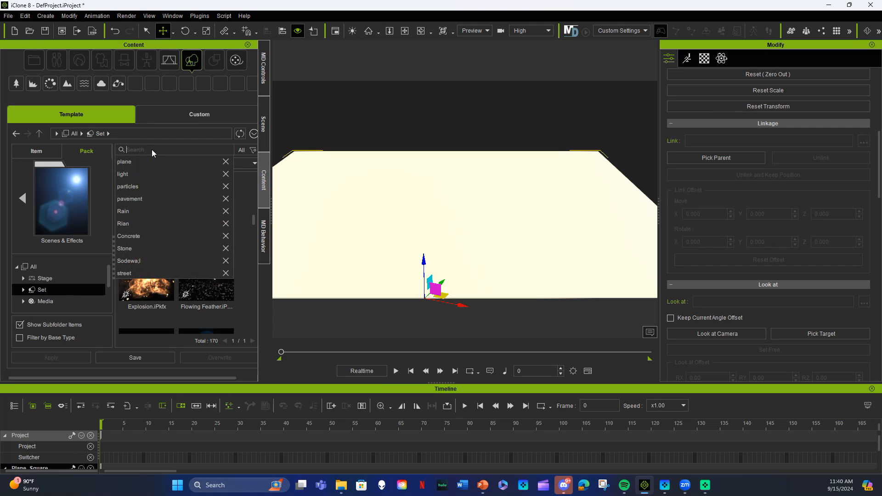
pyautogui.click(137, 198)
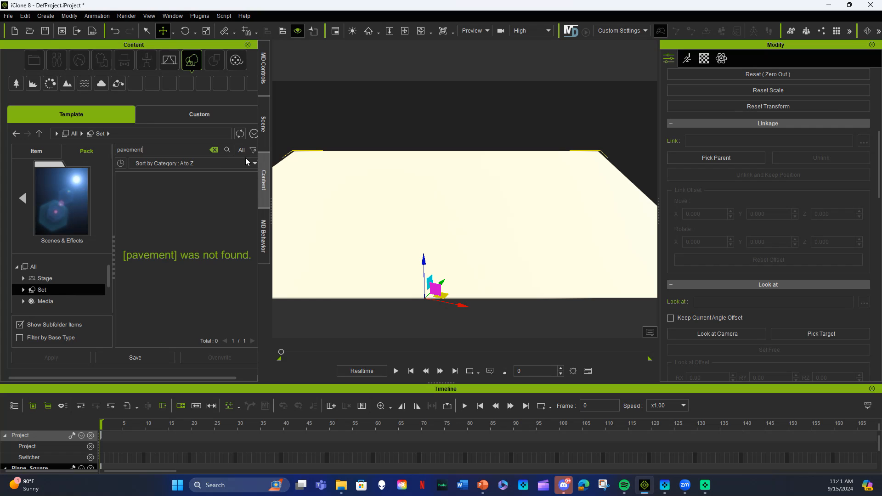
pyautogui.click(214, 150)
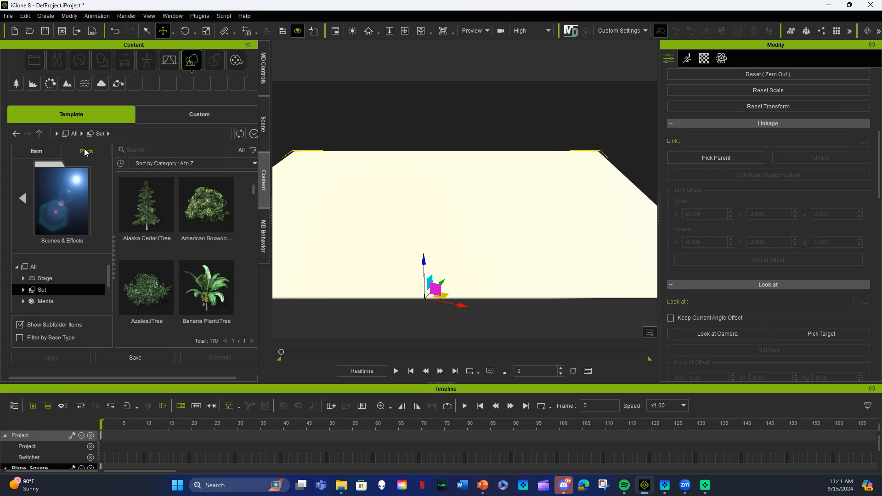
pyautogui.click(41, 154)
pyautogui.click(138, 149)
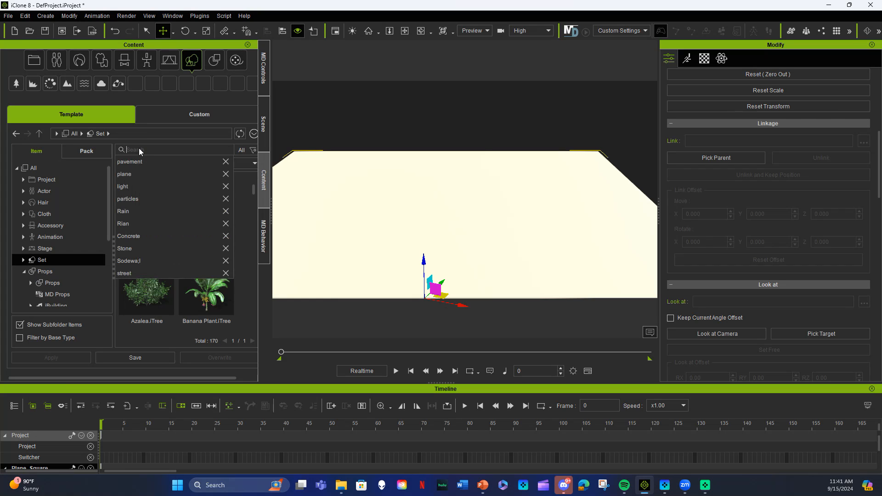
pyautogui.click(135, 162)
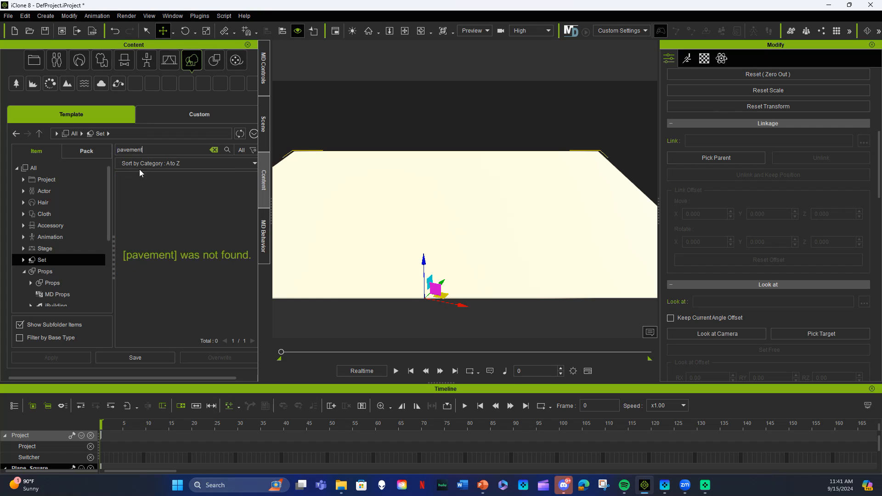
pyautogui.click(214, 149)
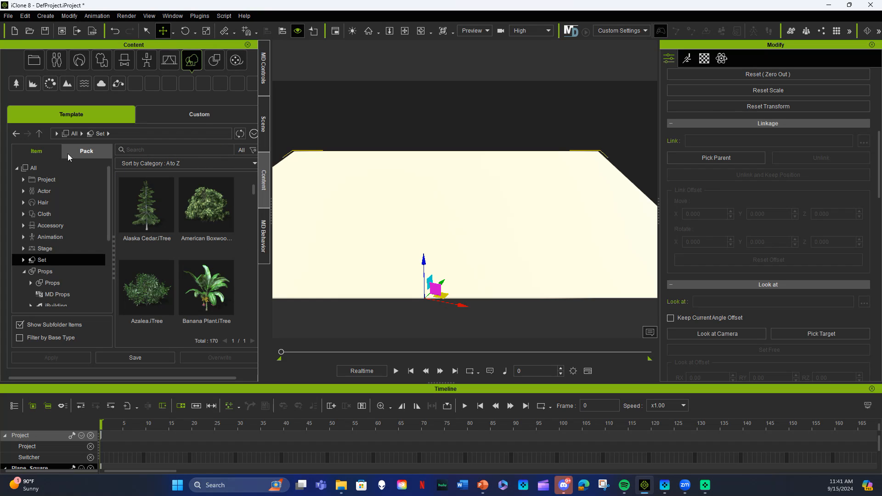
# Search all template items for "pavement" and apply the concrete_pavement material to the plane.
pyautogui.click(27, 170)
pyautogui.click(139, 150)
pyautogui.click(138, 164)
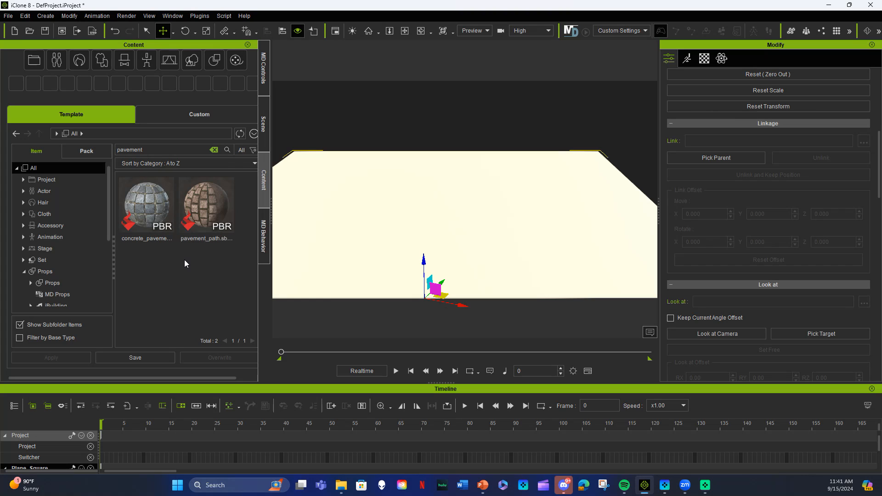
pyautogui.moveTo(148, 211); pyautogui.dragTo(357, 210)
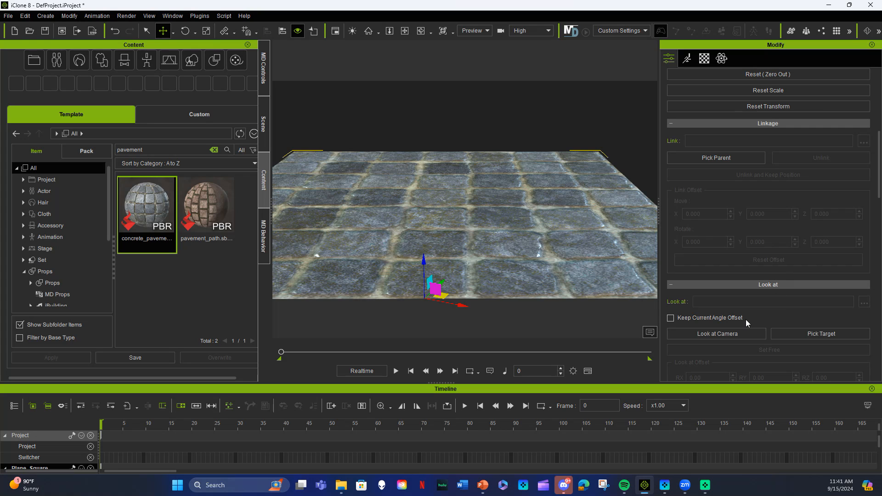
# Set the UV type of the plane's pavement material to Box.
pyautogui.scroll(-3, 743, 305)
pyautogui.scroll(-6, 742, 305)
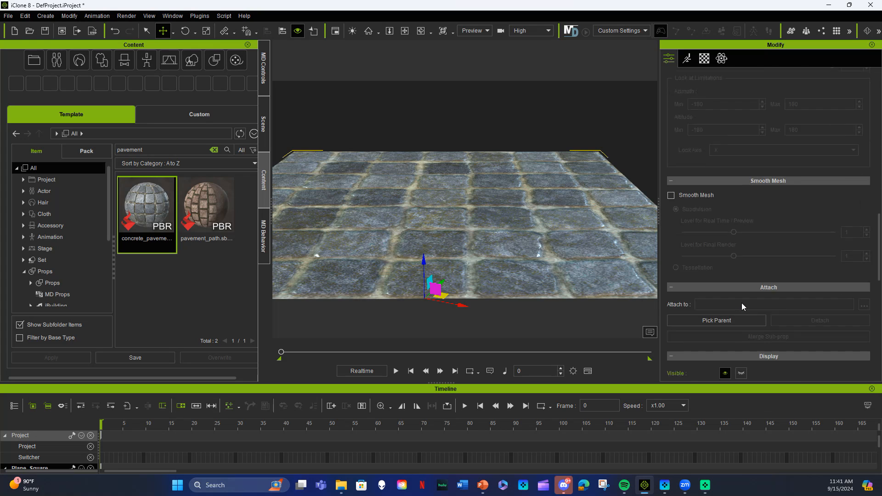
pyautogui.scroll(-1, 742, 304)
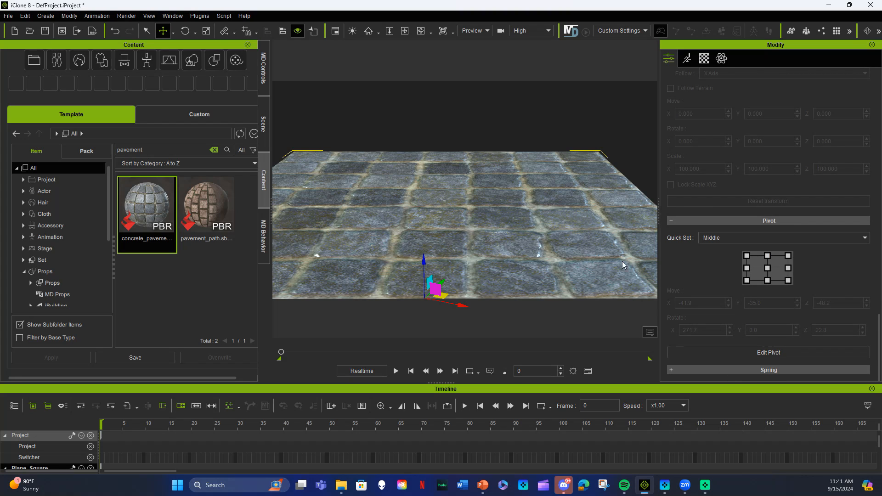
pyautogui.click(706, 59)
pyautogui.scroll(-5, 766, 244)
pyautogui.scroll(-5, 766, 244)
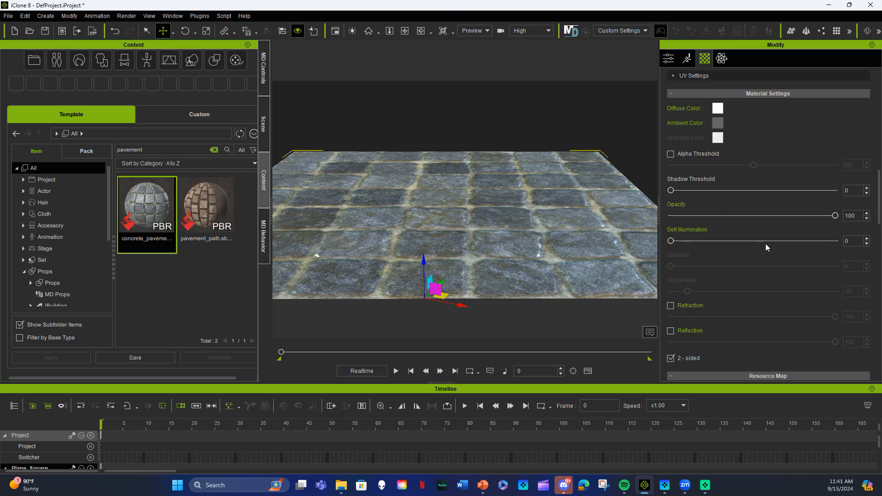
pyautogui.scroll(-8, 766, 243)
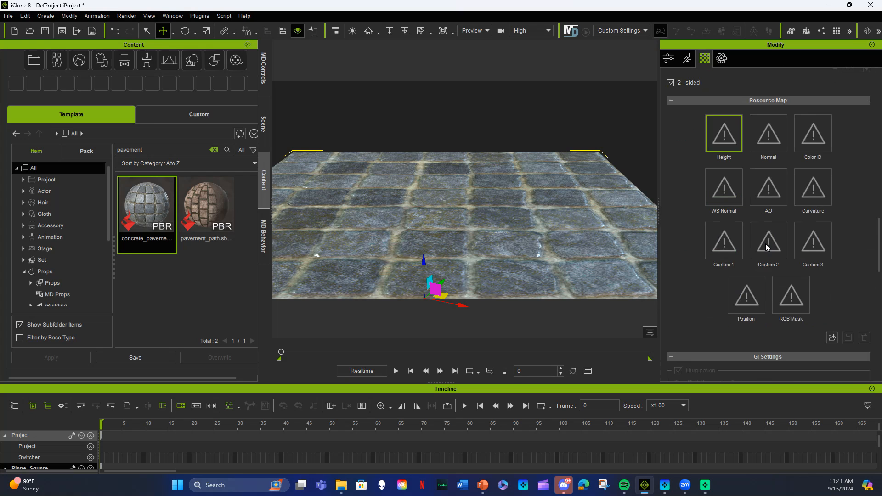
pyautogui.scroll(-4, 766, 243)
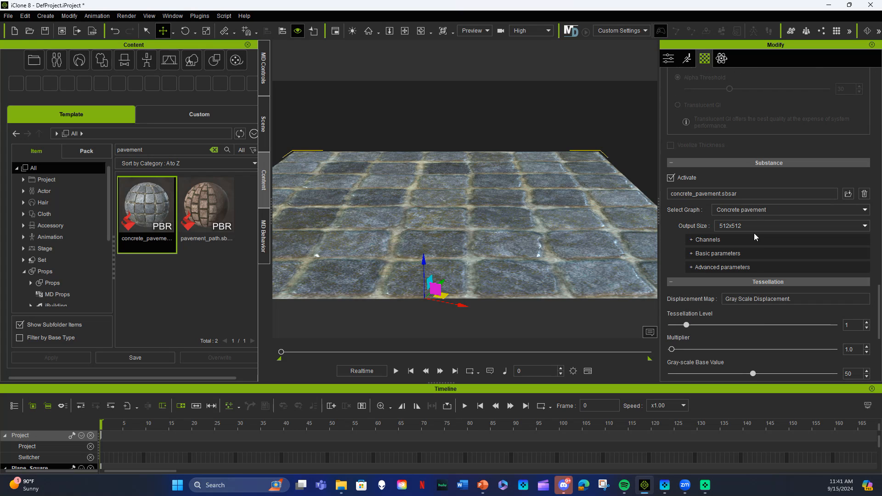
pyautogui.scroll(-3, 755, 286)
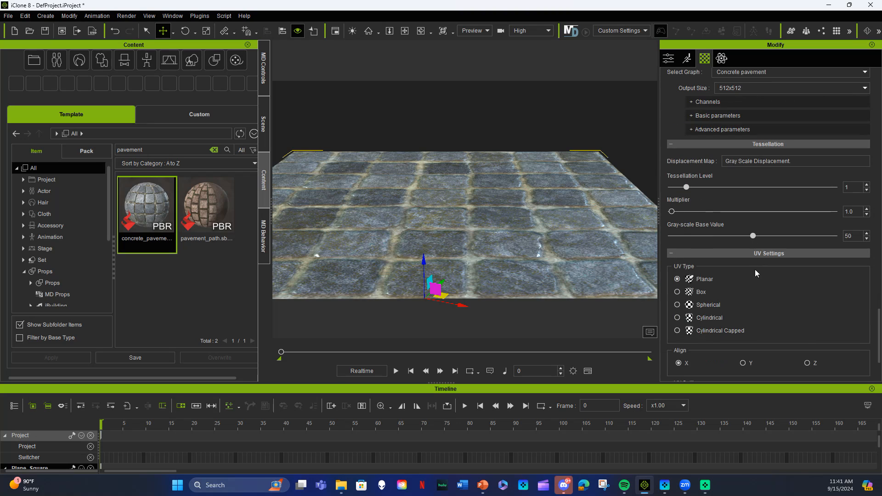
pyautogui.click(678, 293)
# Set the pavement material's UV tiling to 5 in both U and V and apply it.
pyautogui.scroll(-2, 721, 310)
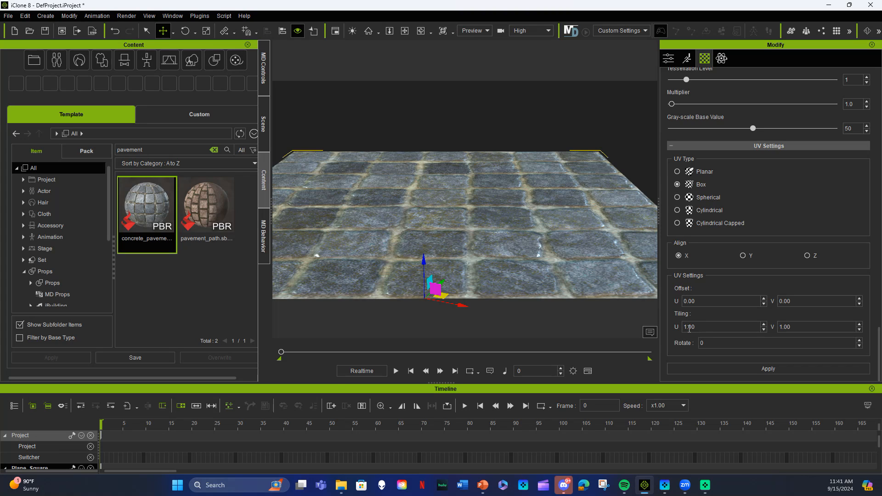
pyautogui.moveTo(697, 327); pyautogui.dragTo(682, 327)
pyautogui.moveTo(799, 327); pyautogui.dragTo(780, 326)
pyautogui.write('5')
pyautogui.click(767, 368)
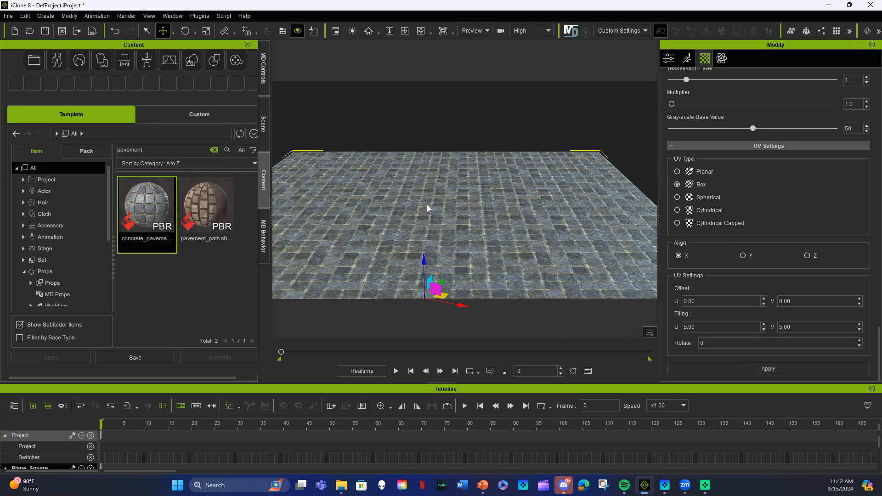
# Raise the Disorder value in the concrete pavement substance's advanced parameters to 0.89.
pyautogui.scroll(4, 436, 227)
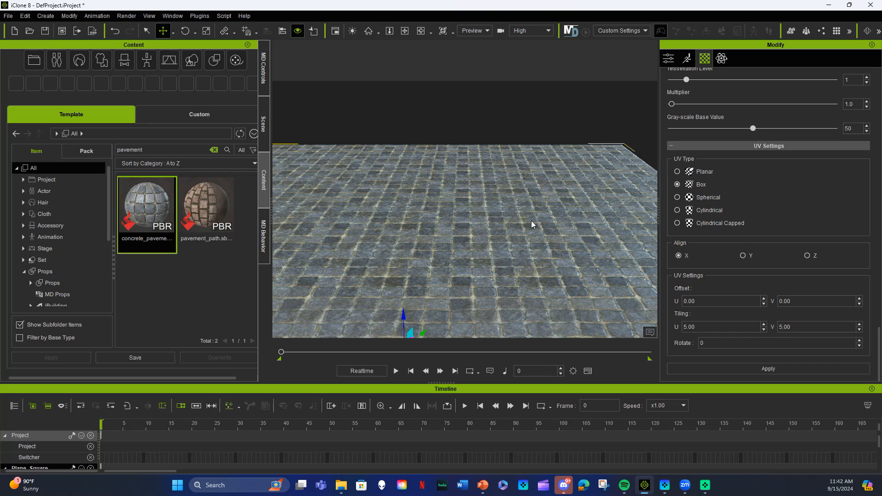
pyautogui.scroll(7, 756, 200)
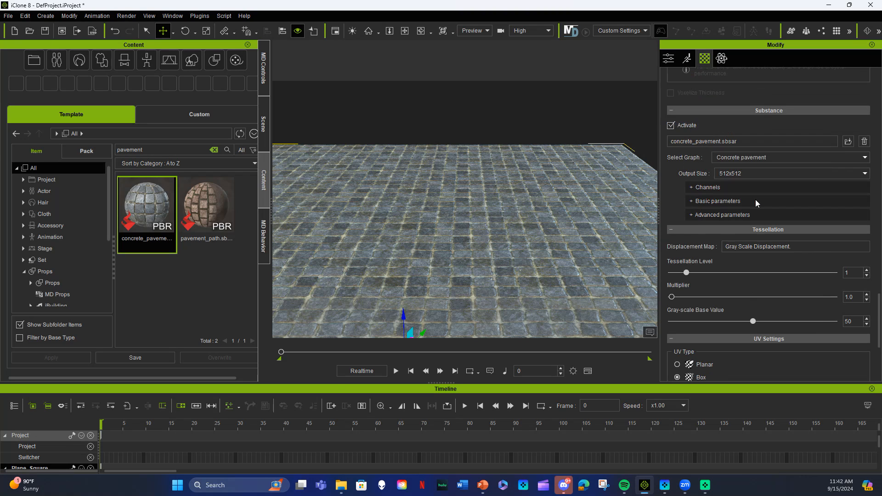
pyautogui.click(707, 215)
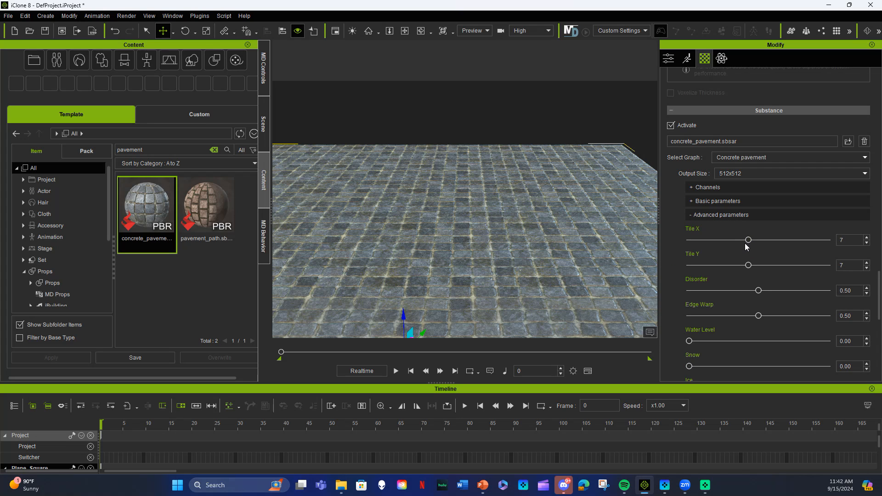
pyautogui.moveTo(749, 240); pyautogui.dragTo(808, 282)
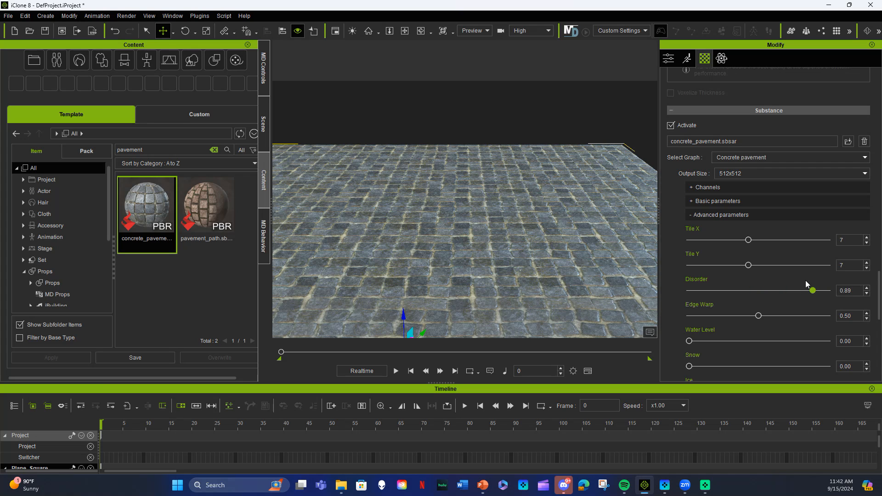
# Fine-tune the concrete pavement's advanced parameters, setting Disorder to 0.90 and Edge Warp to 0.57.
pyautogui.moveTo(806, 280)
pyautogui.mouseDown()
pyautogui.moveTo(794, 277)
pyautogui.moveTo(810, 277)
pyautogui.mouseUp()
pyautogui.click(760, 319)
pyautogui.moveTo(771, 318); pyautogui.dragTo(786, 317)
# Animate the pavement's Water Level from 0.00 at the first frame to 0.83 at frame 563.
pyautogui.scroll(-1, 716, 330)
pyautogui.scroll(-1, 716, 327)
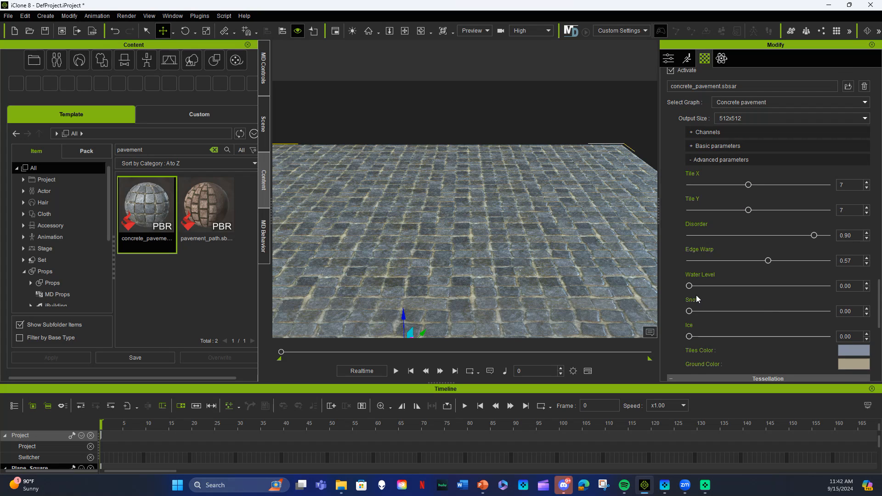
pyautogui.moveTo(690, 286); pyautogui.dragTo(681, 338)
pyautogui.moveTo(281, 353); pyautogui.dragTo(396, 353)
pyautogui.moveTo(692, 284); pyautogui.dragTo(805, 276)
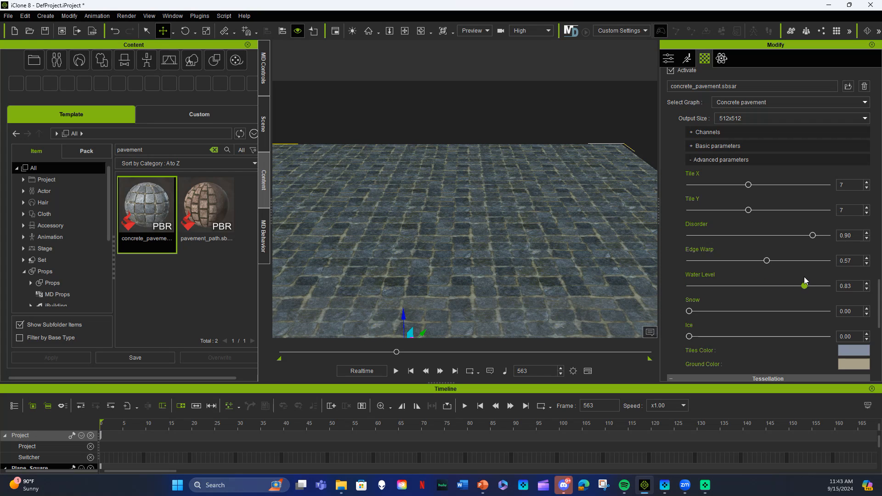
# Play the animation from frame 0 to preview the pavement getting wet, and return to the first frame.
pyautogui.moveTo(398, 354); pyautogui.dragTo(275, 360)
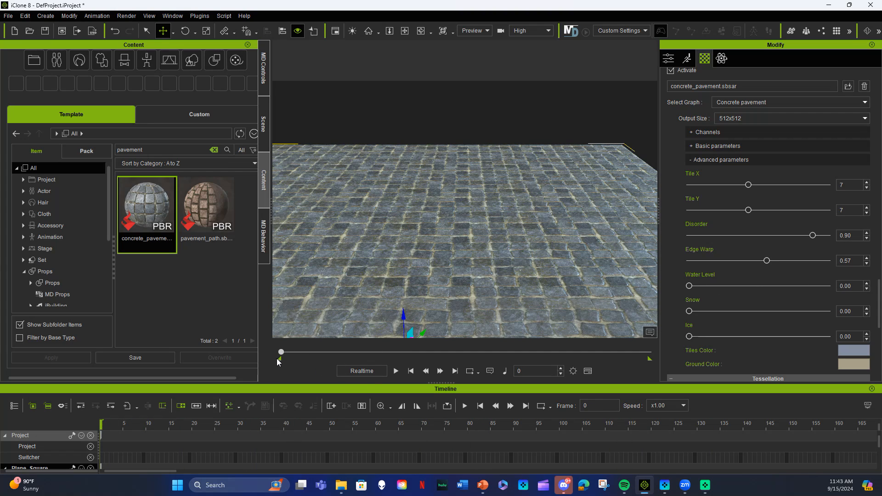
pyautogui.click(396, 371)
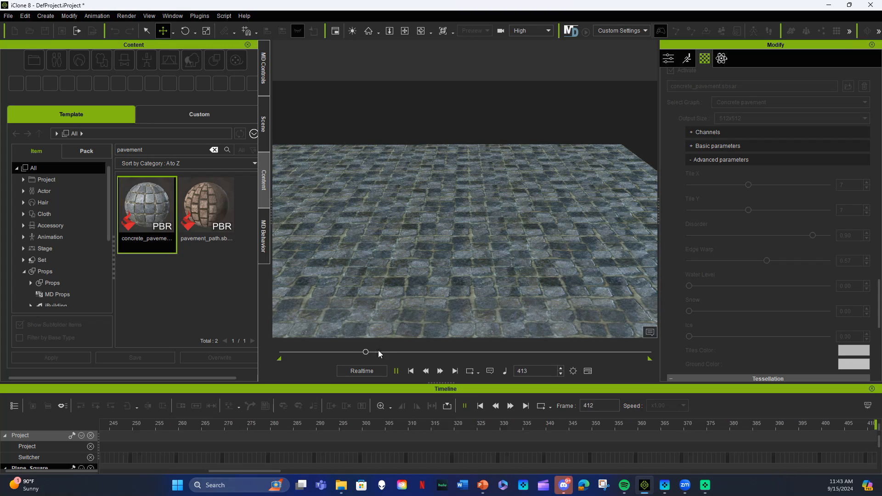
pyautogui.click(396, 371)
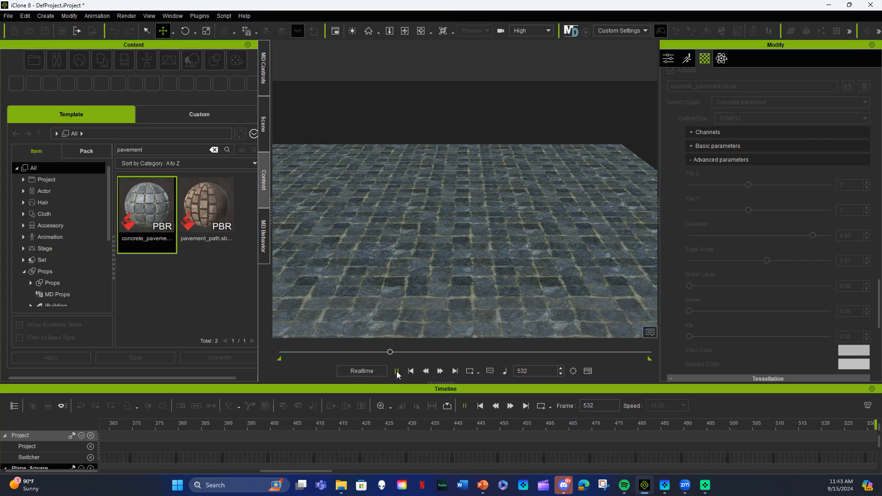
pyautogui.moveTo(391, 353); pyautogui.dragTo(257, 359)
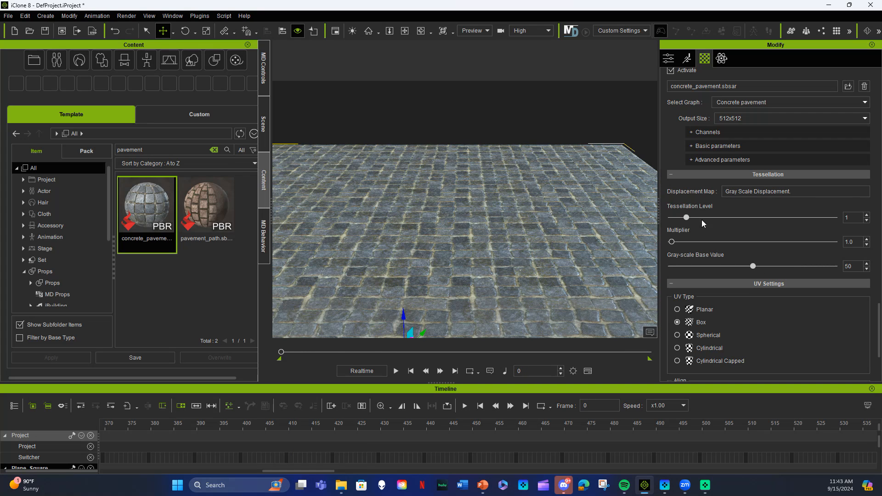
# Set the pavement material's Tessellation Level to 2 and its Multiplier to 4.2.
pyautogui.moveTo(687, 217); pyautogui.dragTo(705, 224)
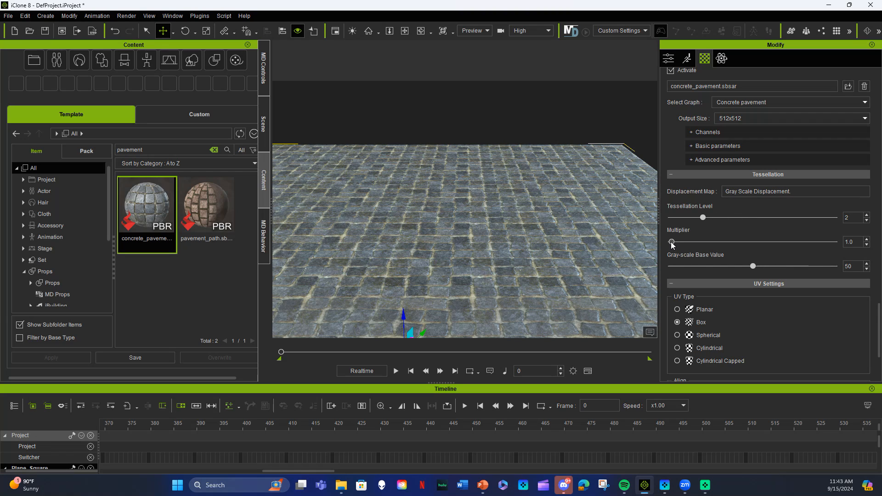
pyautogui.moveTo(672, 242); pyautogui.dragTo(678, 245)
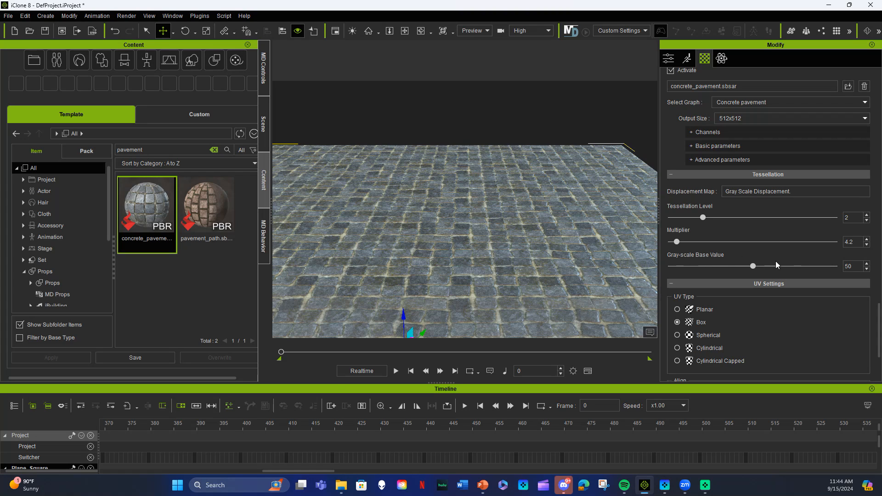
# Clear the content search and add the Rain particle effect from the Set templates to the scene.
pyautogui.click(213, 151)
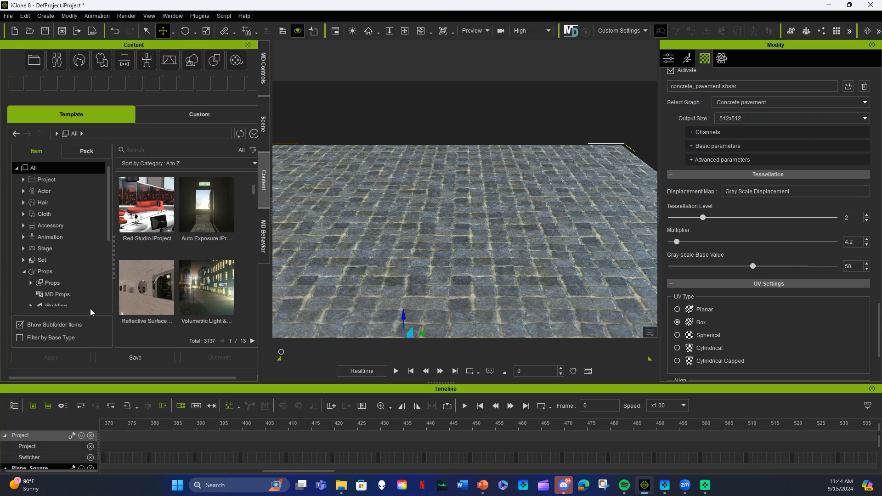
pyautogui.click(41, 259)
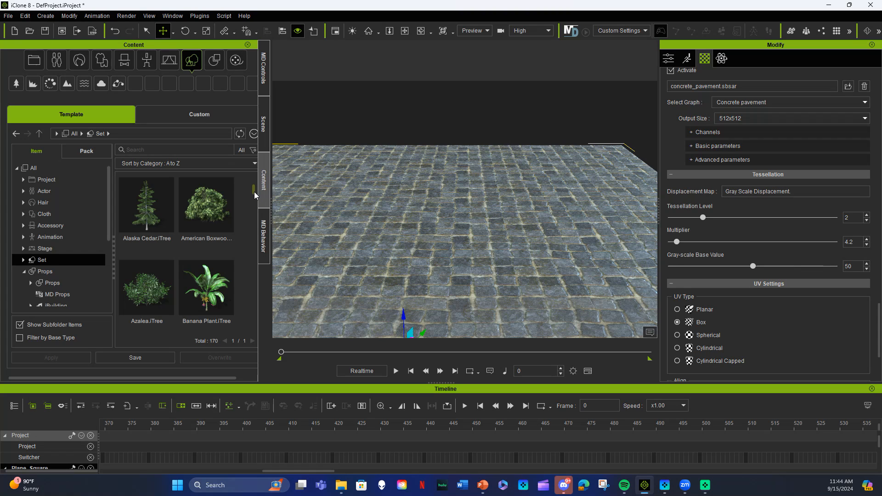
pyautogui.moveTo(254, 195)
pyautogui.mouseDown()
pyautogui.moveTo(254, 258)
pyautogui.moveTo(214, 248)
pyautogui.moveTo(379, 230)
pyautogui.moveTo(378, 221)
pyautogui.mouseUp()
pyautogui.click(205, 252)
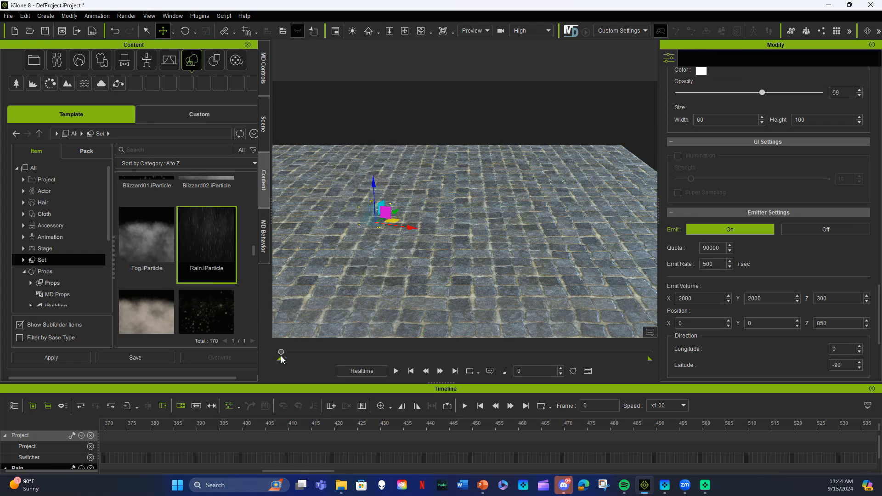
# Check the Rain particle's visibility and play the animation to preview the rainfall on the pavement, returning to frame 0.
pyautogui.moveTo(282, 352); pyautogui.dragTo(436, 341)
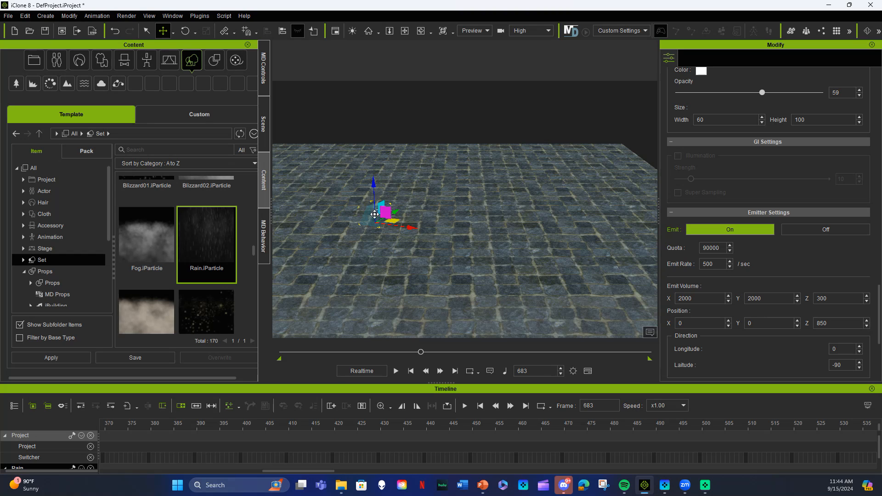
pyautogui.click(265, 127)
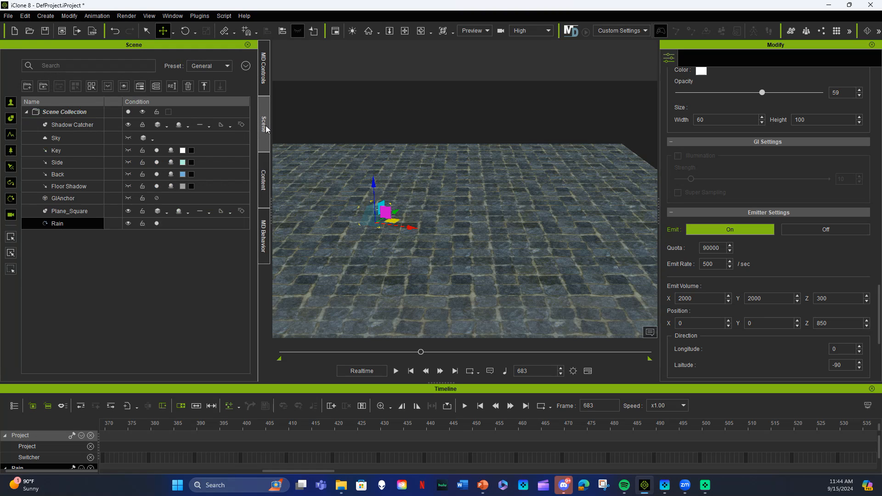
pyautogui.click(128, 223)
pyautogui.click(127, 223)
pyautogui.moveTo(422, 353); pyautogui.dragTo(281, 352)
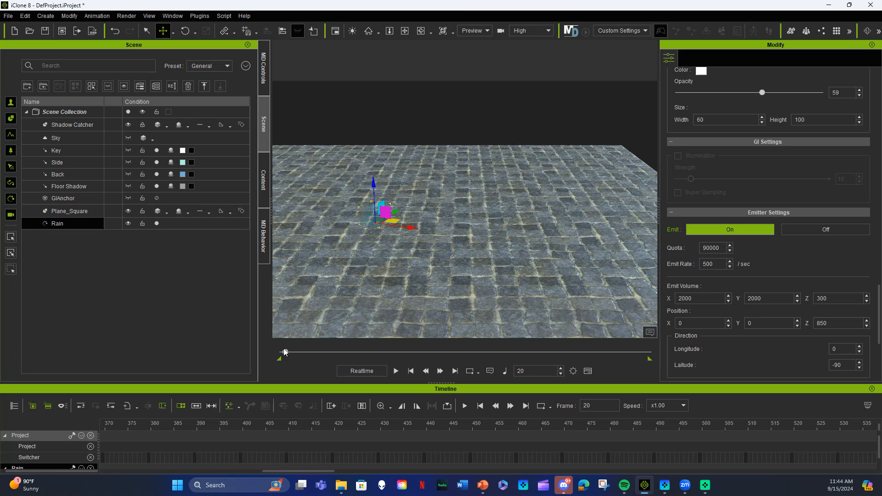
pyautogui.click(396, 371)
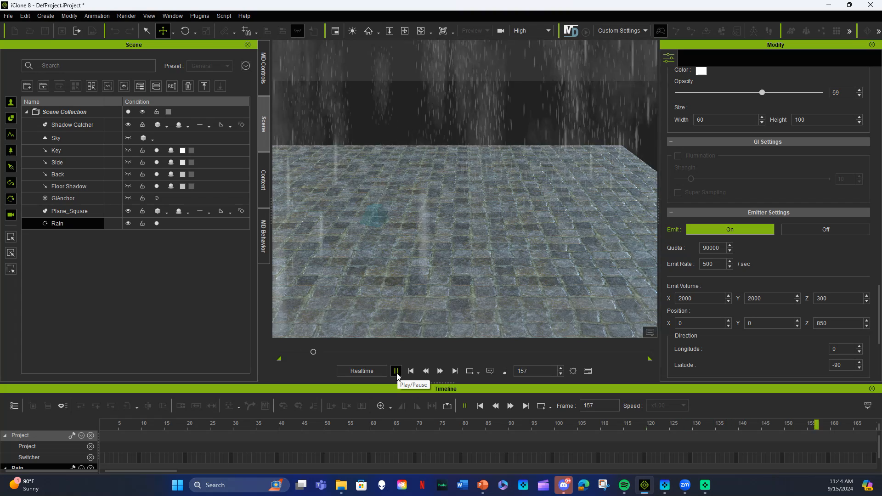
pyautogui.click(396, 372)
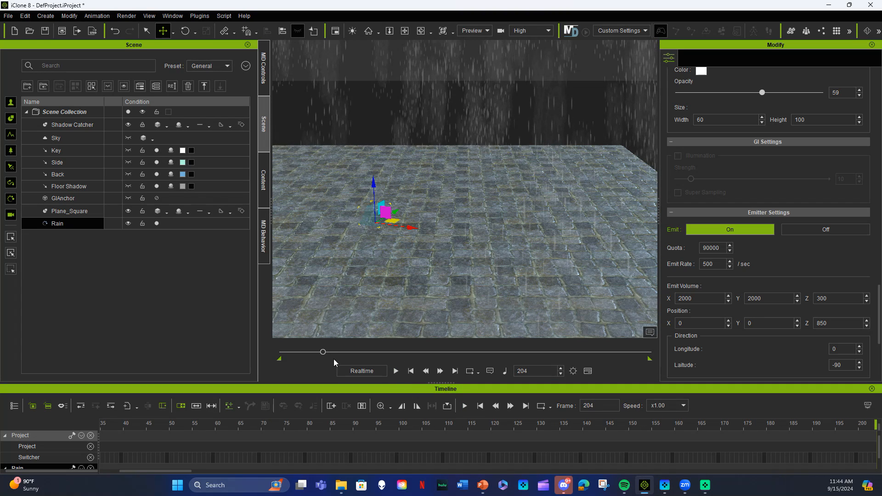
pyautogui.moveTo(323, 354); pyautogui.dragTo(269, 358)
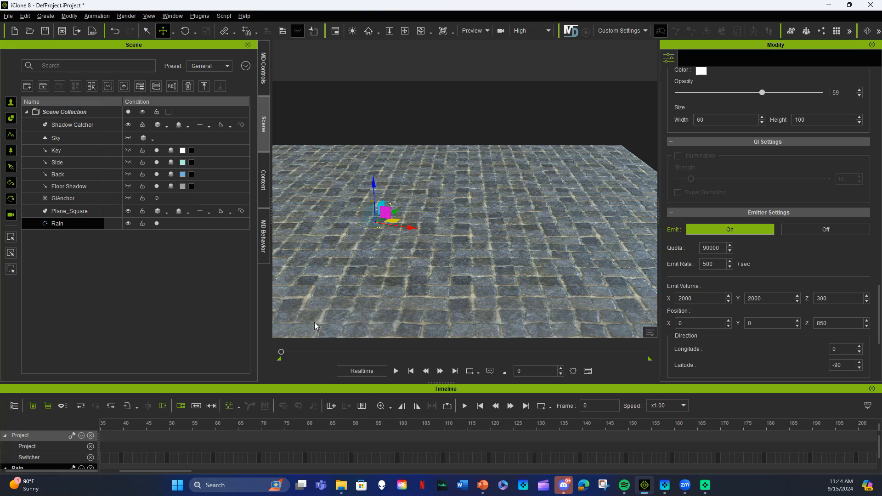
# Open the BuildingGen Sampler pack from the iBuilding category of the prop templates.
pyautogui.moveTo(314, 322); pyautogui.dragTo(321, 300, button='right')
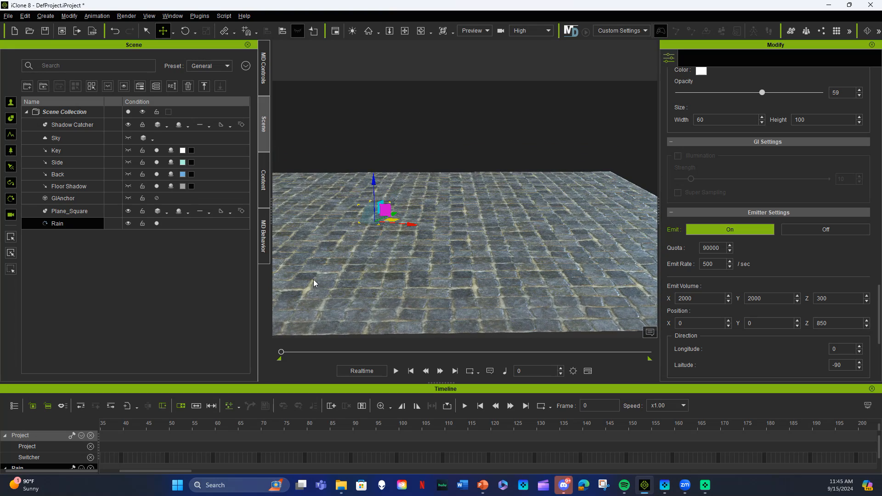
pyautogui.moveTo(315, 278); pyautogui.dragTo(339, 294, button='middle')
pyautogui.moveTo(370, 287); pyautogui.dragTo(382, 283, button='right')
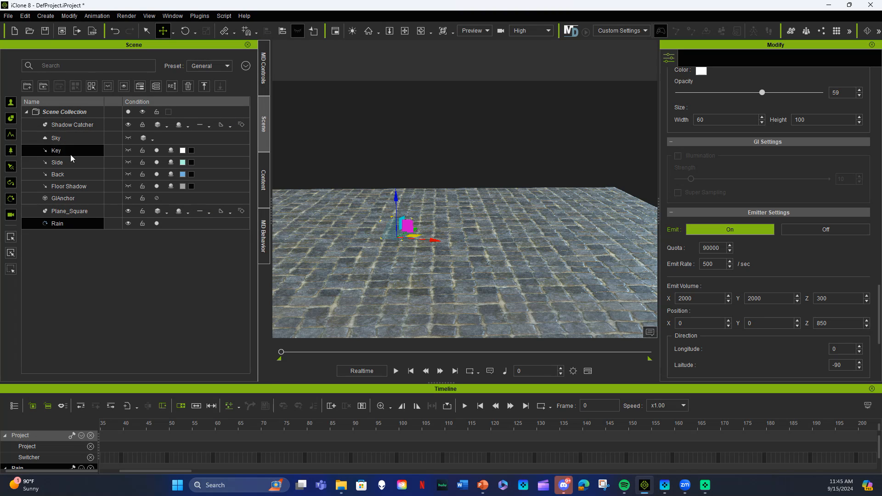
pyautogui.click(264, 191)
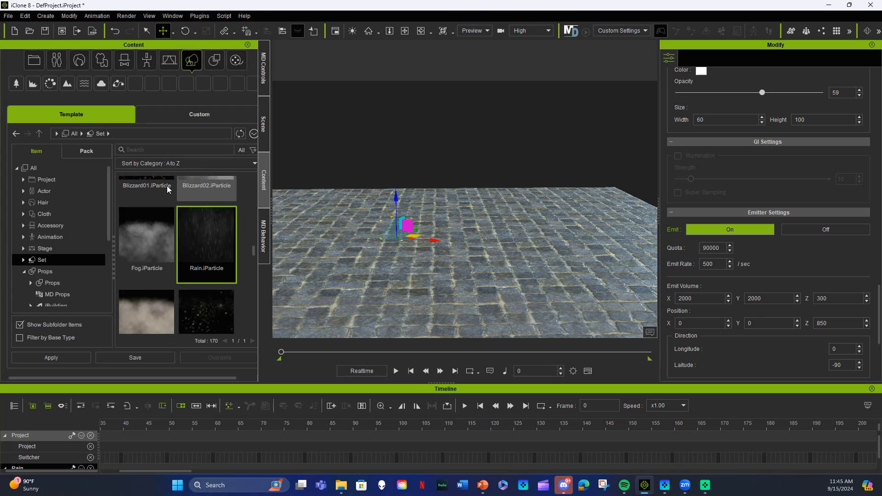
pyautogui.click(79, 151)
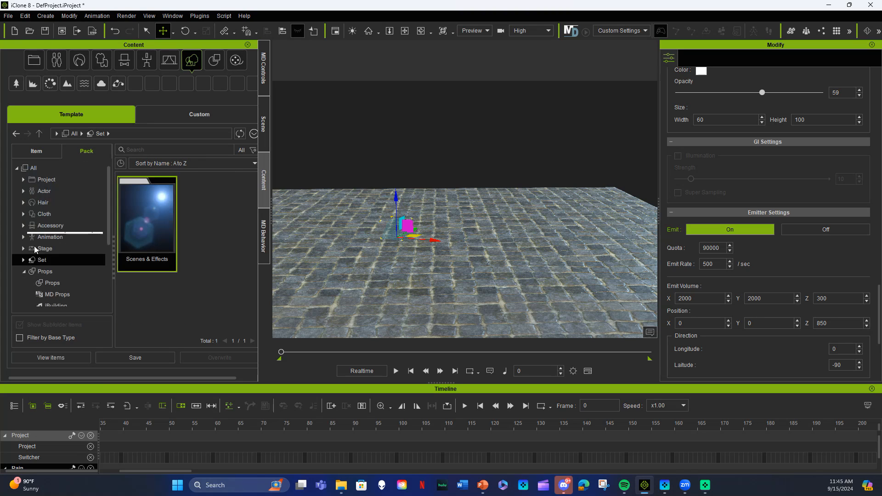
pyautogui.click(50, 272)
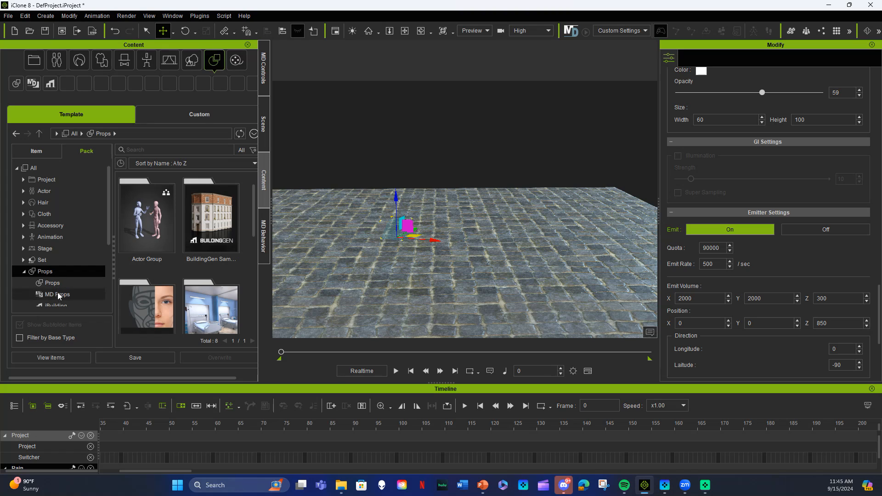
pyautogui.scroll(-1, 57, 291)
pyautogui.click(56, 279)
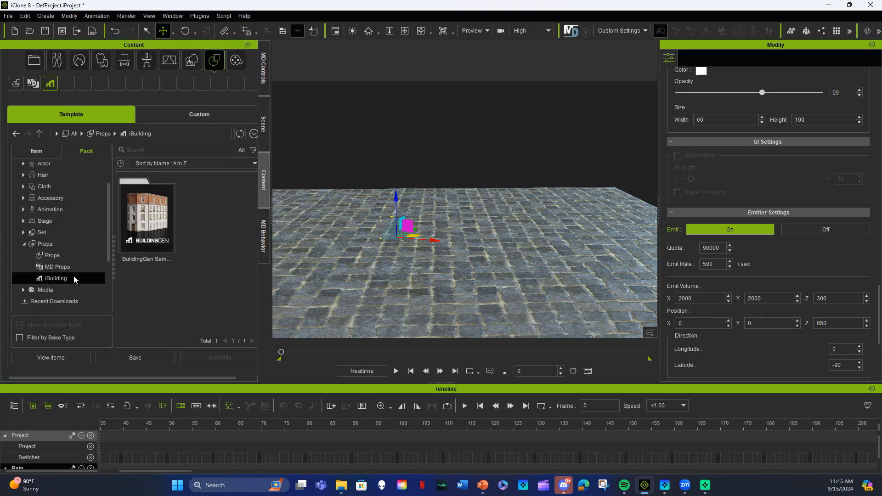
pyautogui.doubleClick(139, 225)
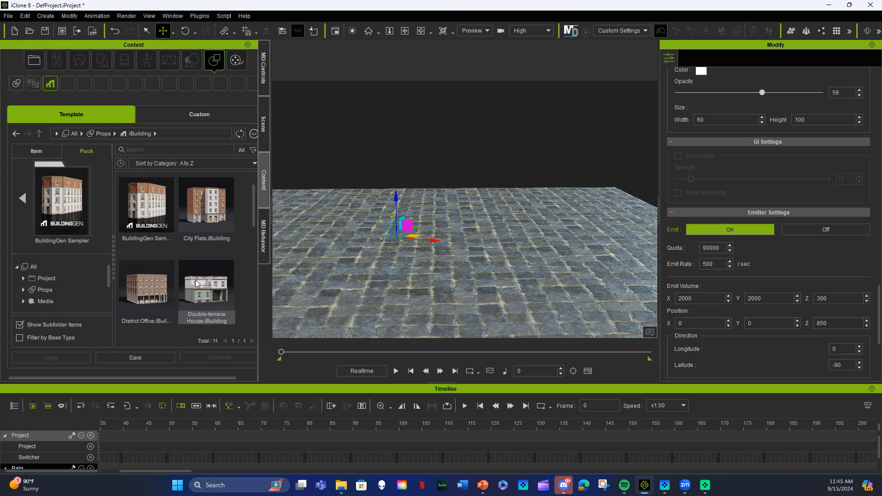
# Place the Historic Office Block building on the paved ground and dismiss the plugin trial notice.
pyautogui.scroll(-2, 197, 280)
pyautogui.scroll(-2, 196, 284)
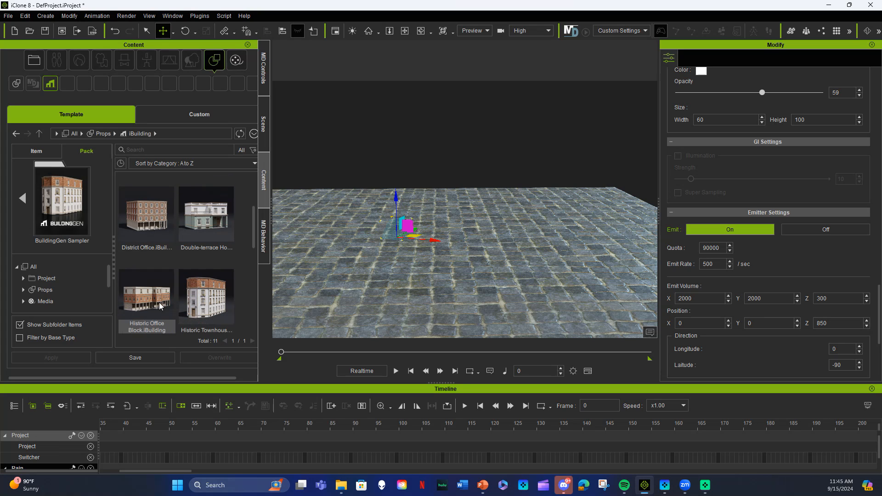
pyautogui.moveTo(158, 303); pyautogui.dragTo(354, 216)
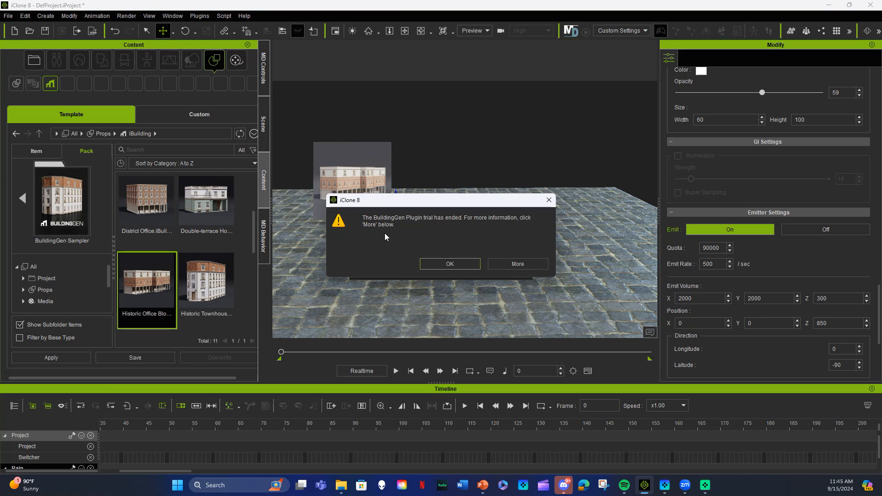
pyautogui.click(448, 264)
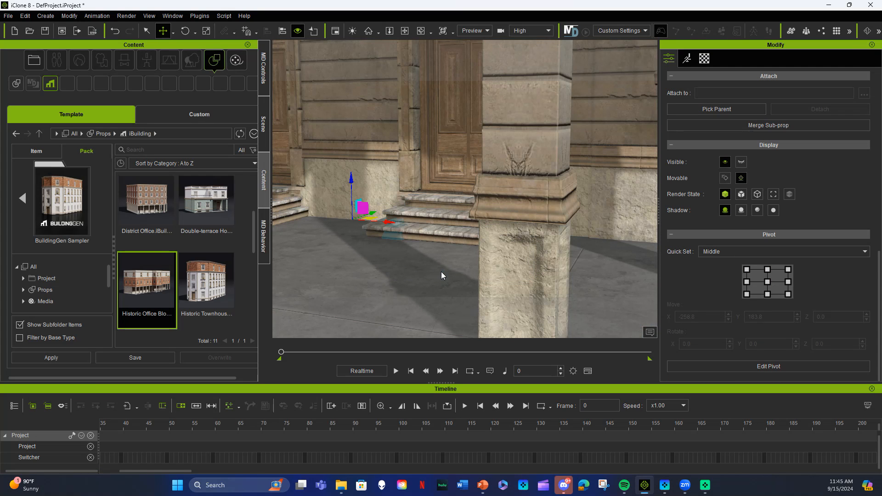
# Move the Historic Office Block behind the pavement's far edge and rotate it to face the pavement squarely.
pyautogui.scroll(-5, 440, 272)
pyautogui.scroll(5, 441, 266)
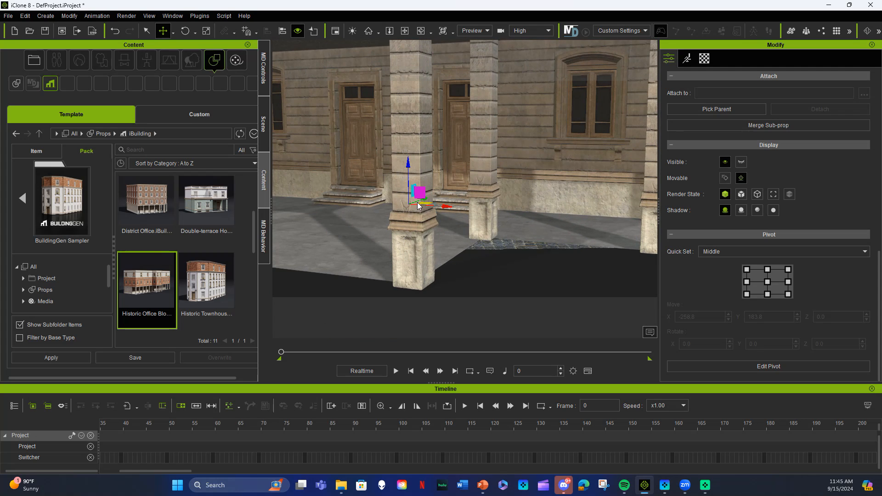
pyautogui.moveTo(430, 200); pyautogui.dragTo(458, 183)
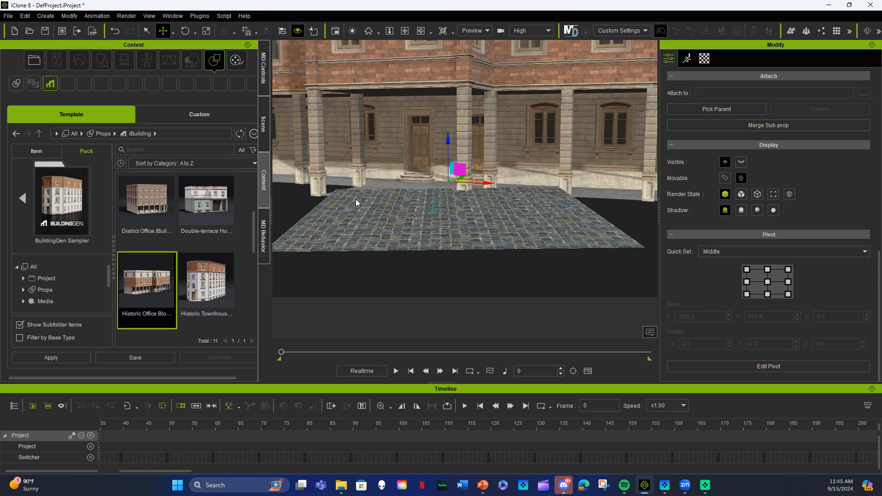
pyautogui.click(185, 32)
pyautogui.moveTo(420, 185); pyautogui.dragTo(428, 186)
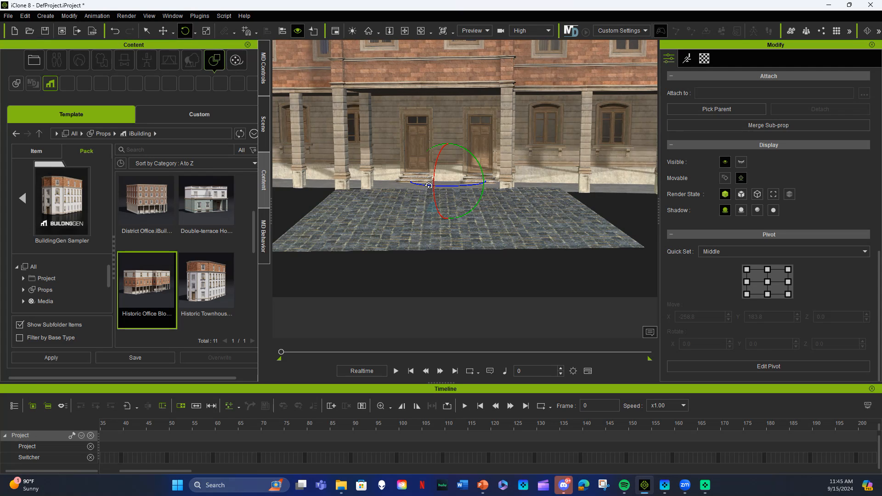
# Frame the view closely on the building's double-door entrance with the stone pavement in the foreground.
pyautogui.scroll(5, 375, 217)
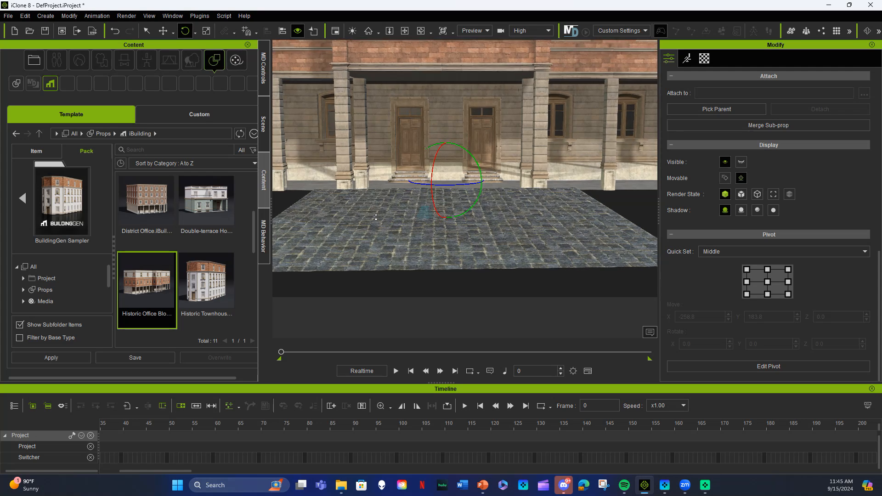
pyautogui.scroll(4, 376, 217)
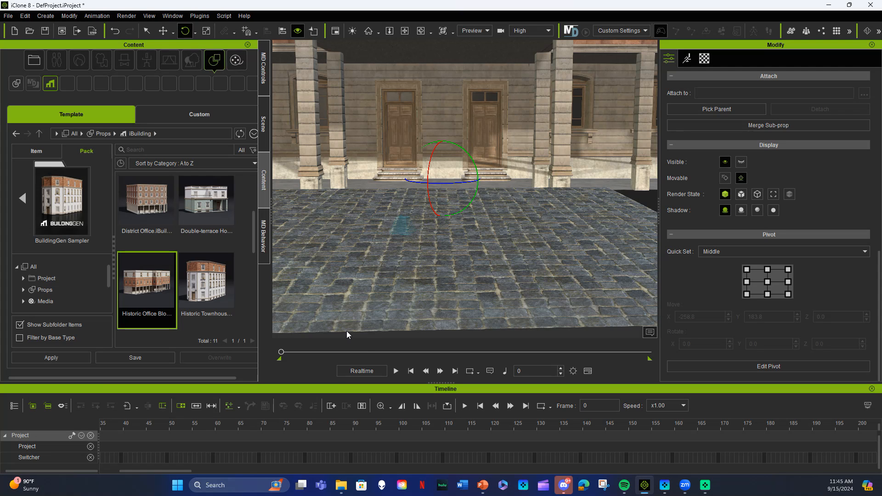
pyautogui.moveTo(349, 267); pyautogui.dragTo(366, 279, button='middle')
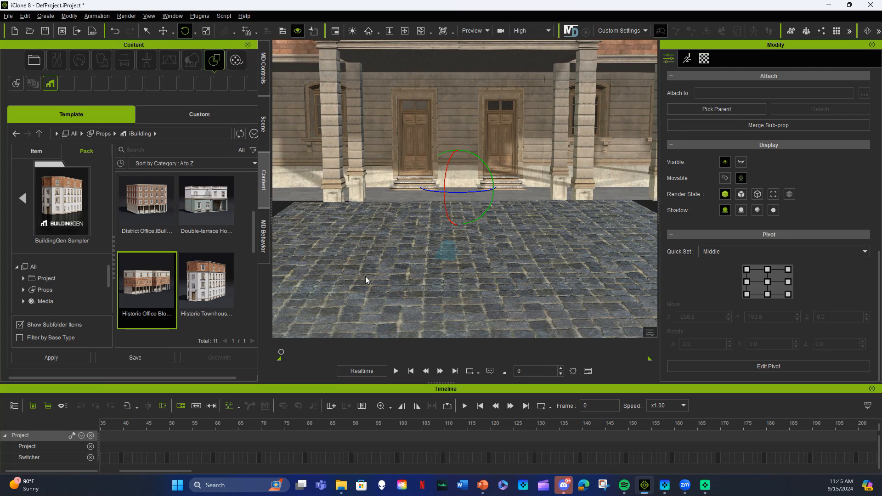
pyautogui.moveTo(431, 272); pyautogui.dragTo(414, 268, button='middle')
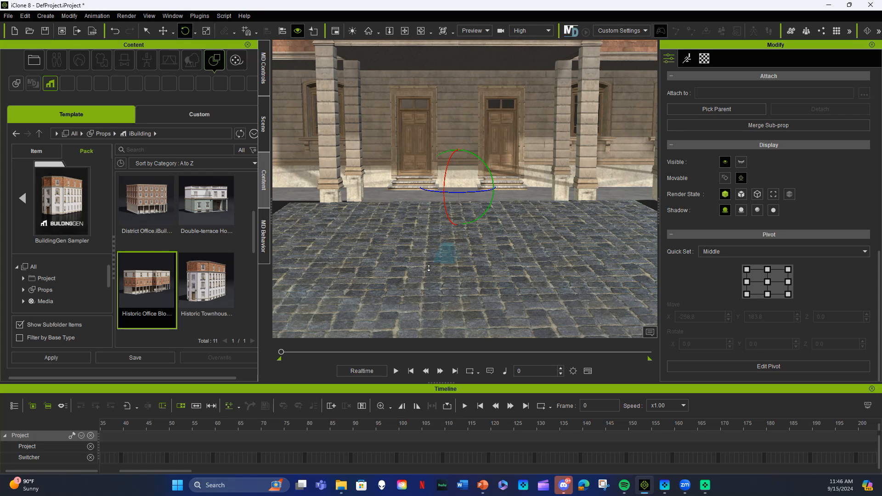
pyautogui.scroll(5, 402, 255)
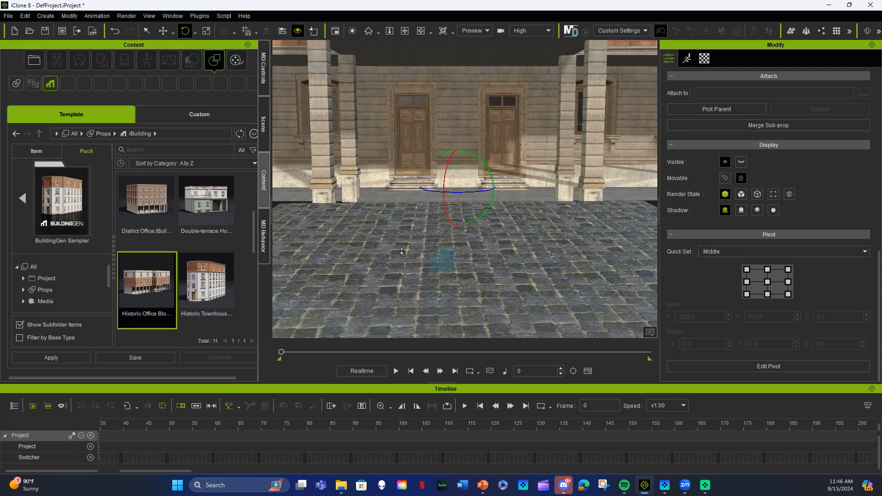
# Scale up the stone-paved ground plane until it reaches beneath the building's columns to the entrance doors.
pyautogui.scroll(-2, 401, 252)
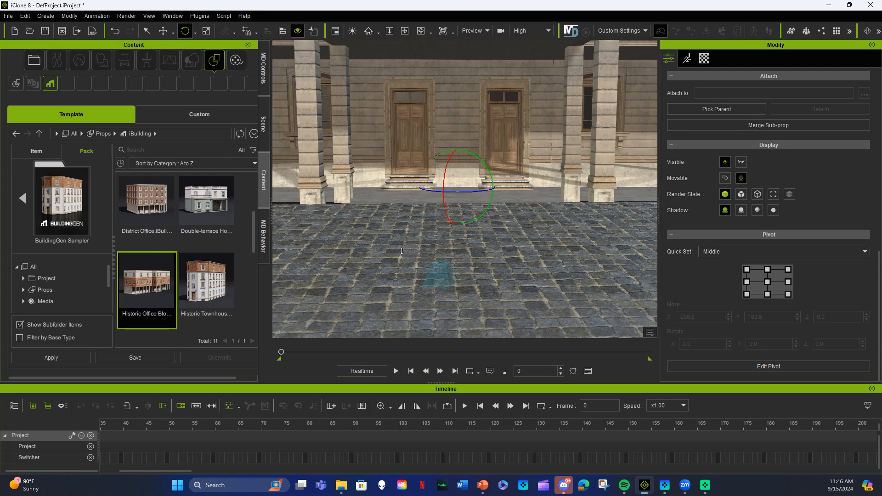
pyautogui.click(385, 244)
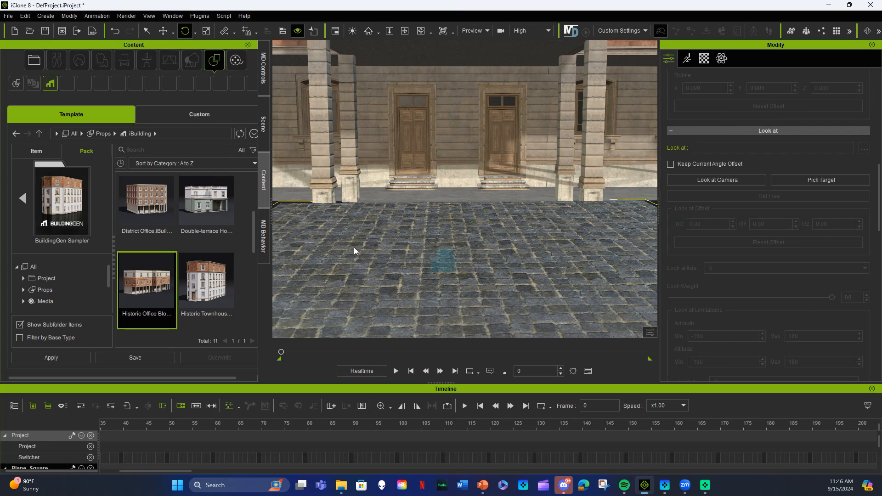
pyautogui.click(206, 31)
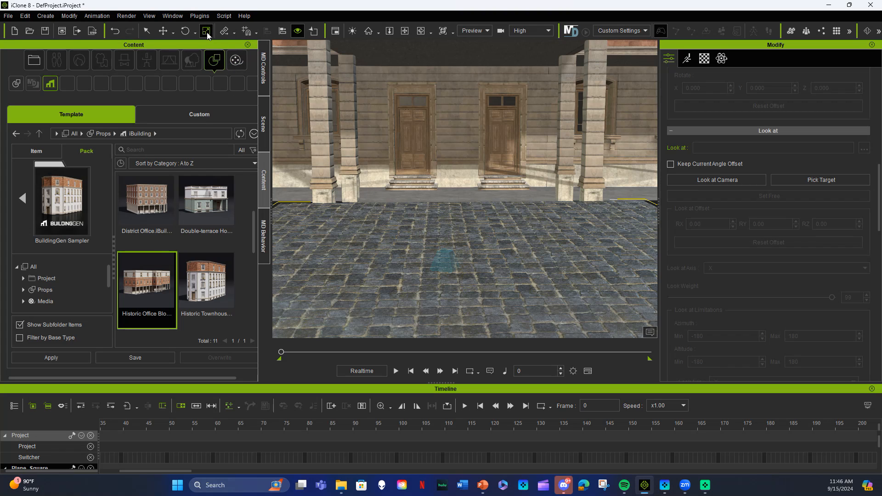
pyautogui.scroll(-3, 357, 266)
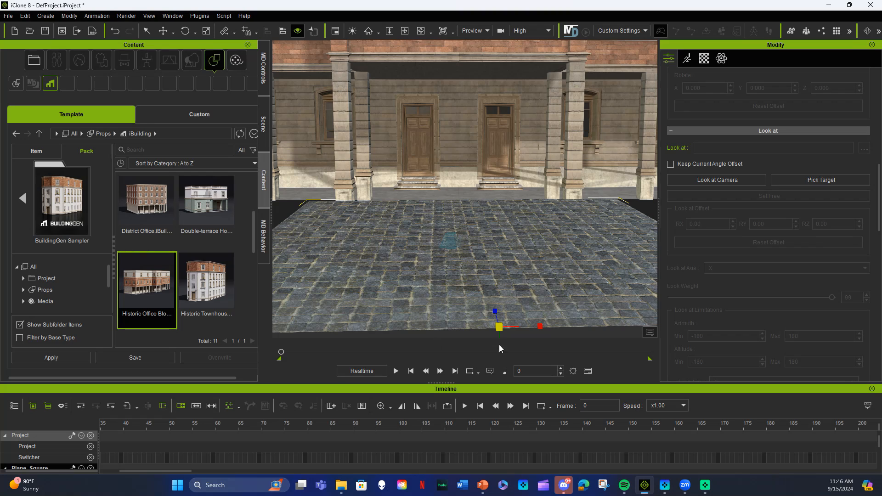
pyautogui.moveTo(498, 328); pyautogui.dragTo(587, 278)
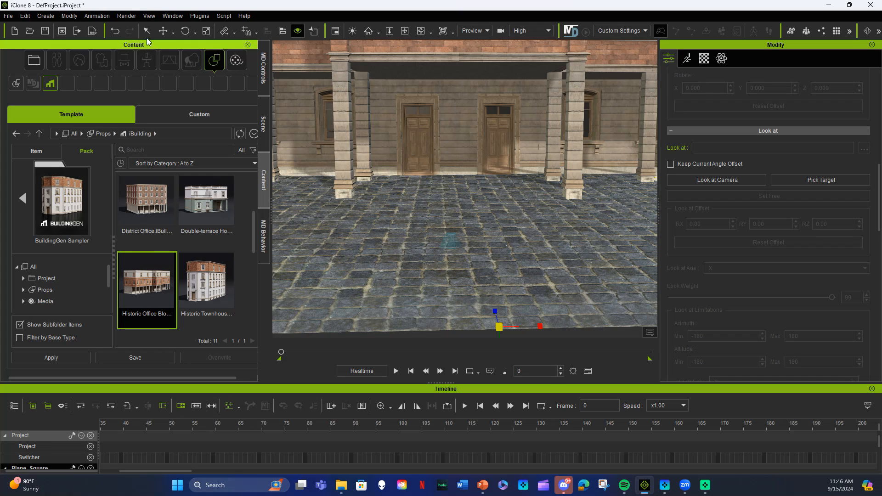
# Shift the enlarged ground plane slightly toward the camera so its far edge lies along the building's entrance wall.
pyautogui.press('w')
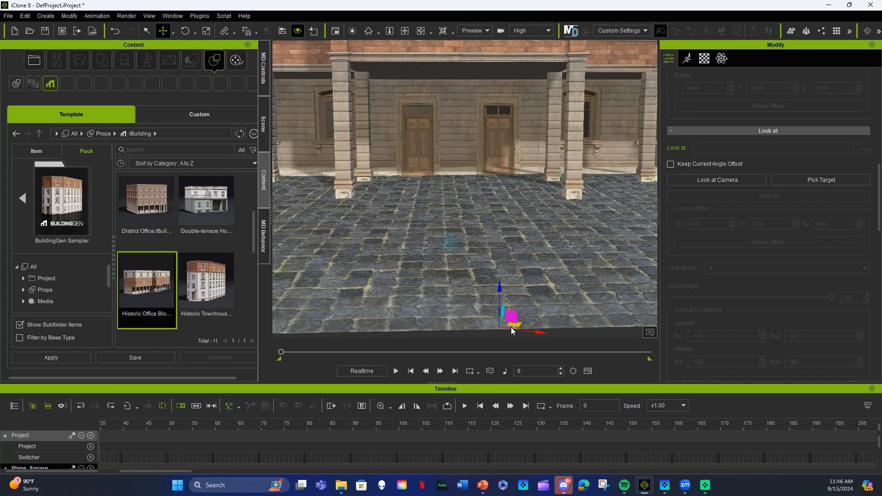
pyautogui.moveTo(502, 326); pyautogui.dragTo(528, 366)
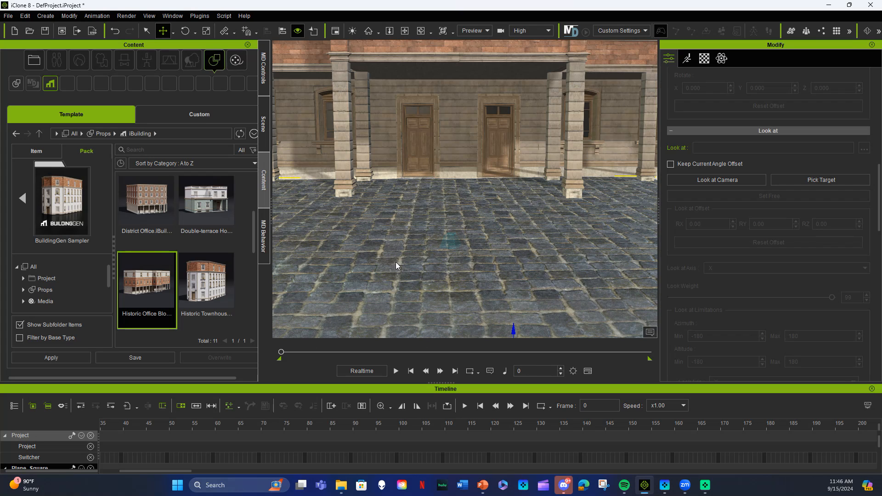
pyautogui.scroll(3, 403, 230)
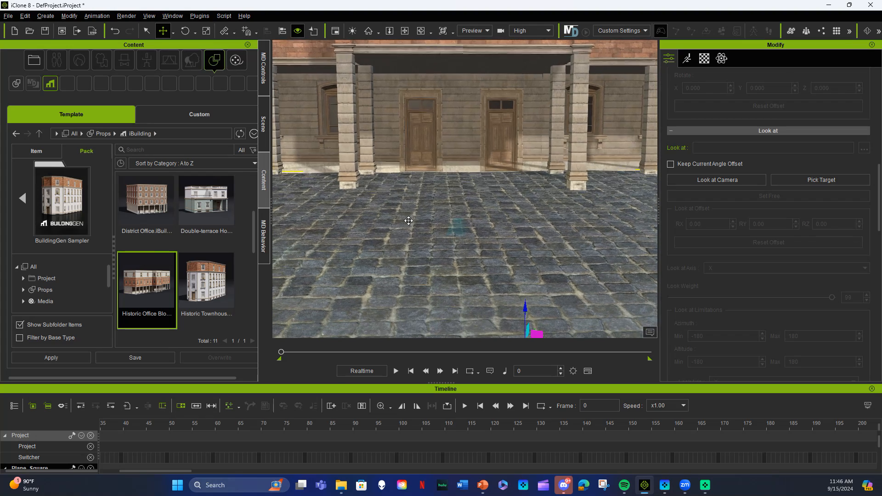
pyautogui.scroll(-3, 400, 246)
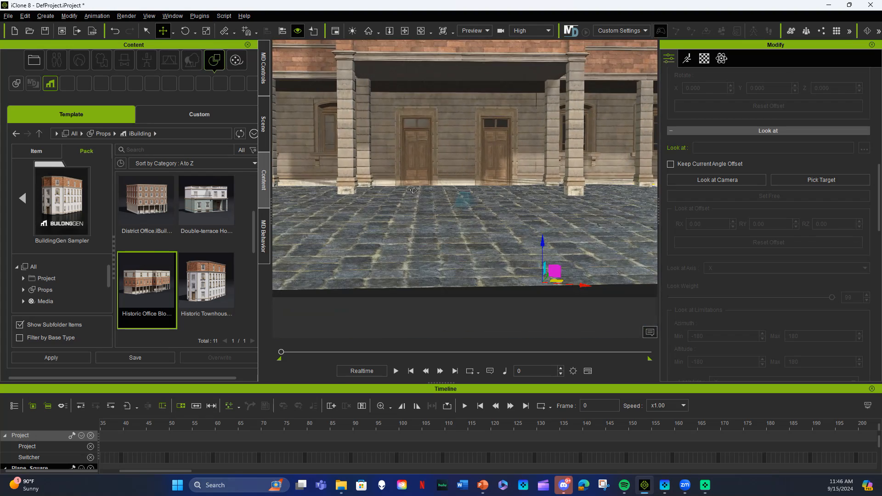
pyautogui.scroll(1, 380, 223)
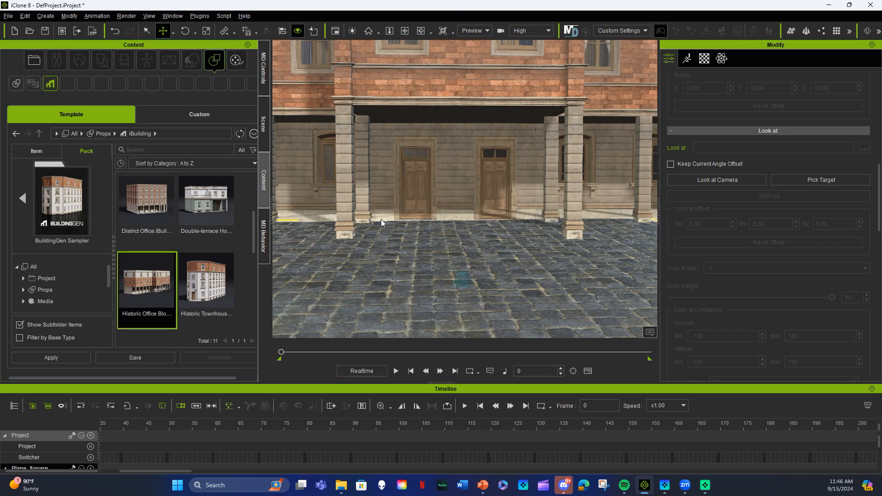
pyautogui.moveTo(381, 223); pyautogui.dragTo(374, 219, button='middle')
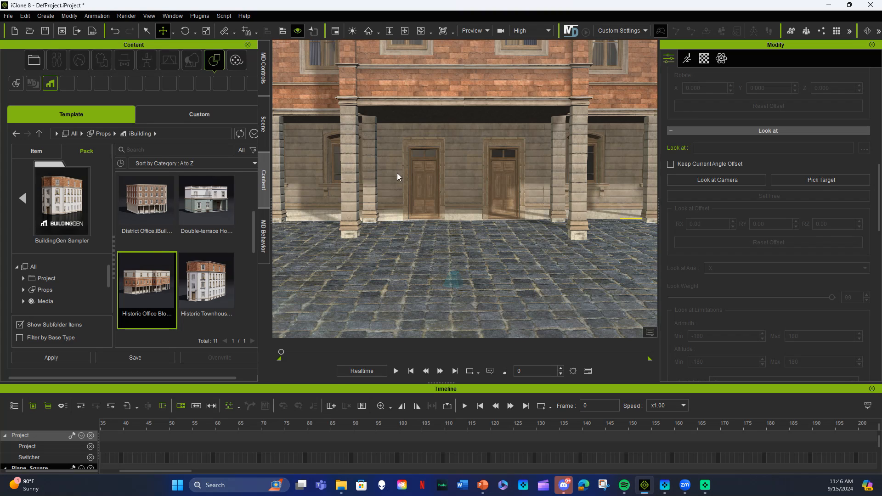
# Hide the Rain emitter object in the scene and play the animation to preview the rainfall before the building.
pyautogui.click(265, 130)
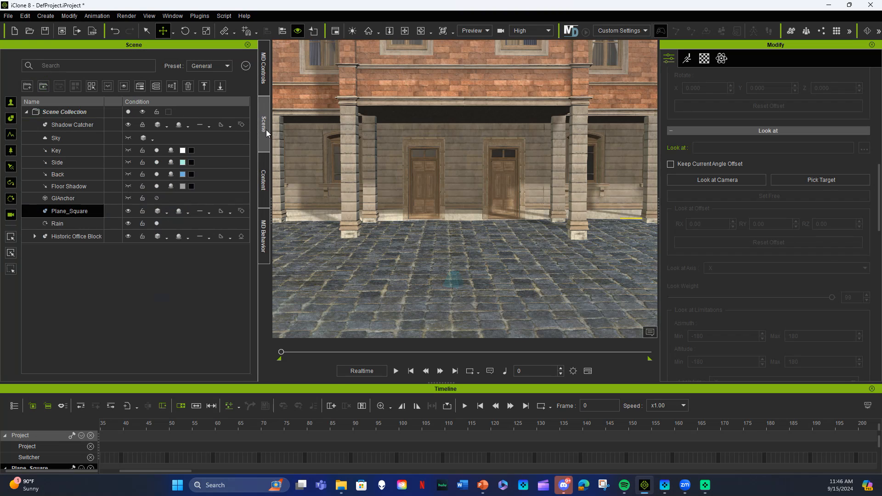
pyautogui.click(455, 280)
pyautogui.click(128, 224)
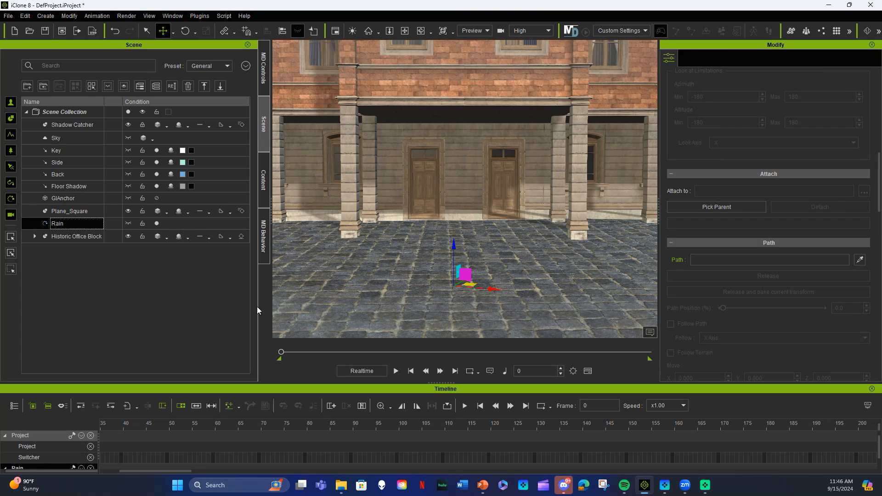
pyautogui.click(396, 372)
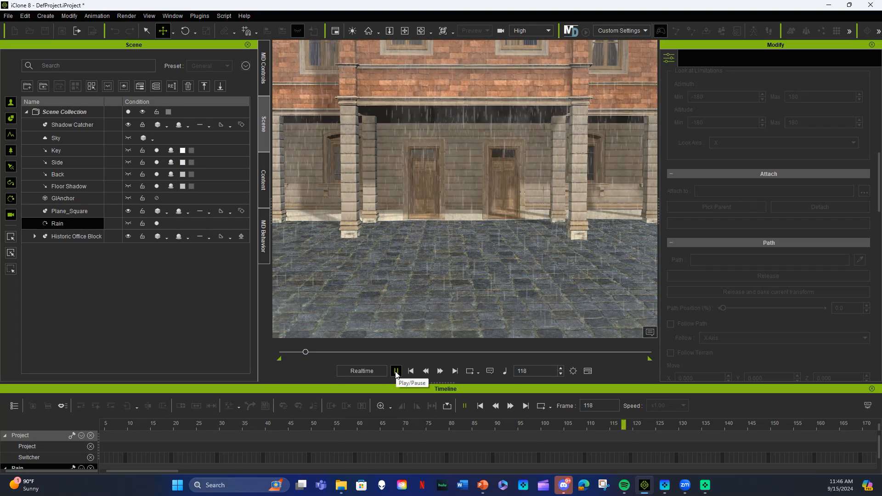